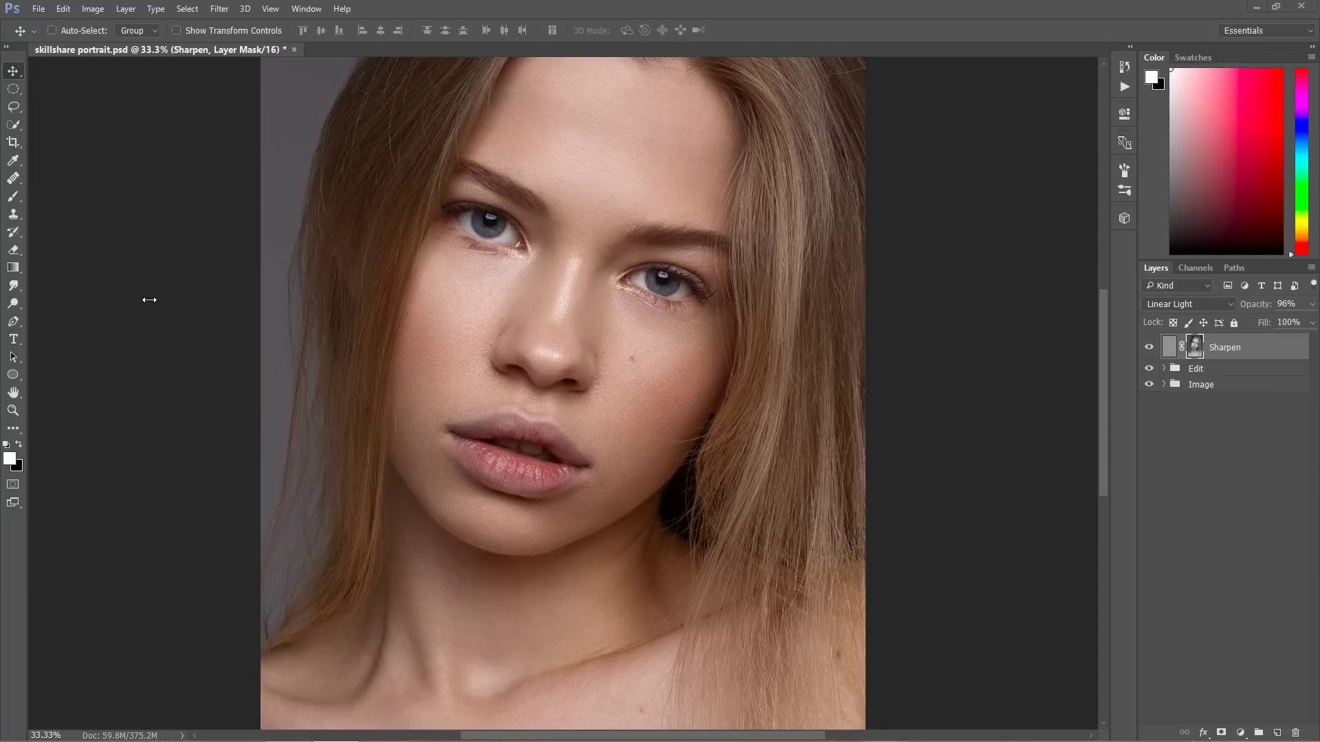
Compare the portrait with and without the existing Sharpen layer up close, and delete that layer
key("ctrl")
key("ctrl+plus")
key("ctrl+plus")
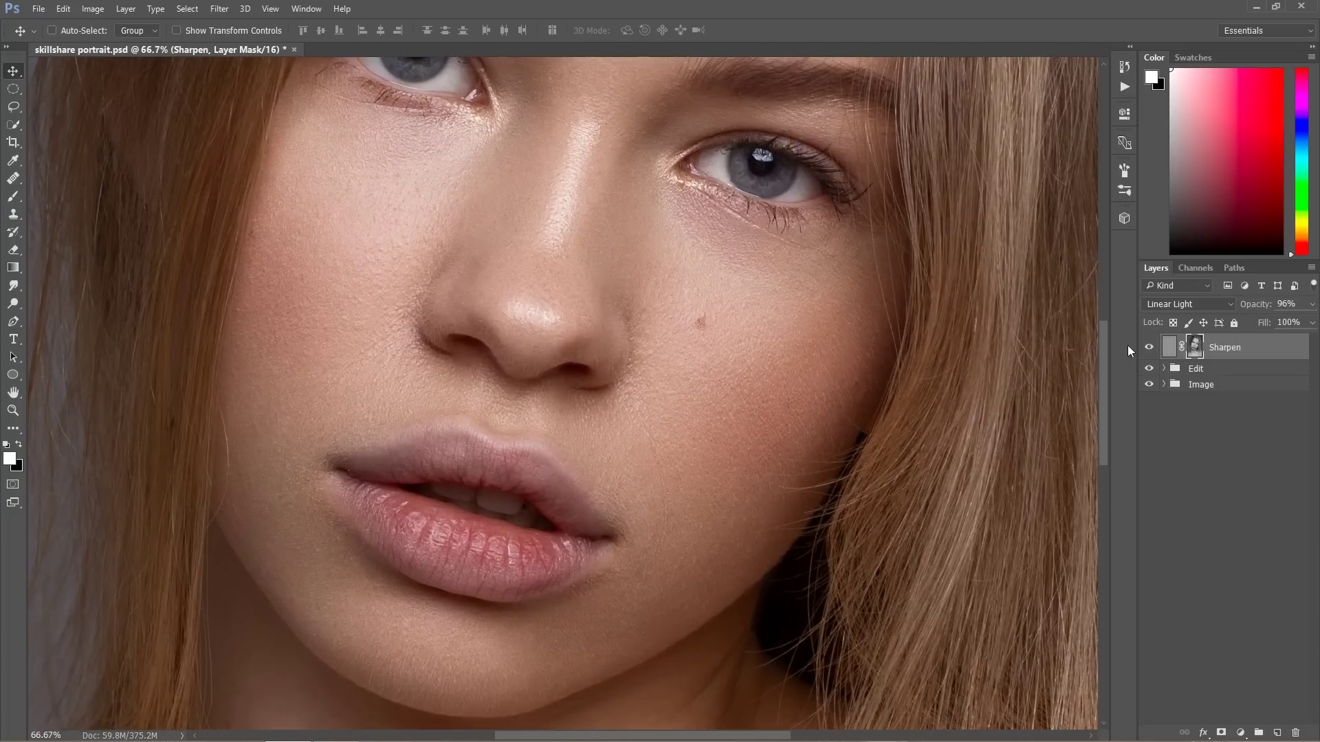
left_click(1150, 347)
left_click(1148, 348)
left_click(1152, 349)
left_click(1151, 350)
key("Delete")
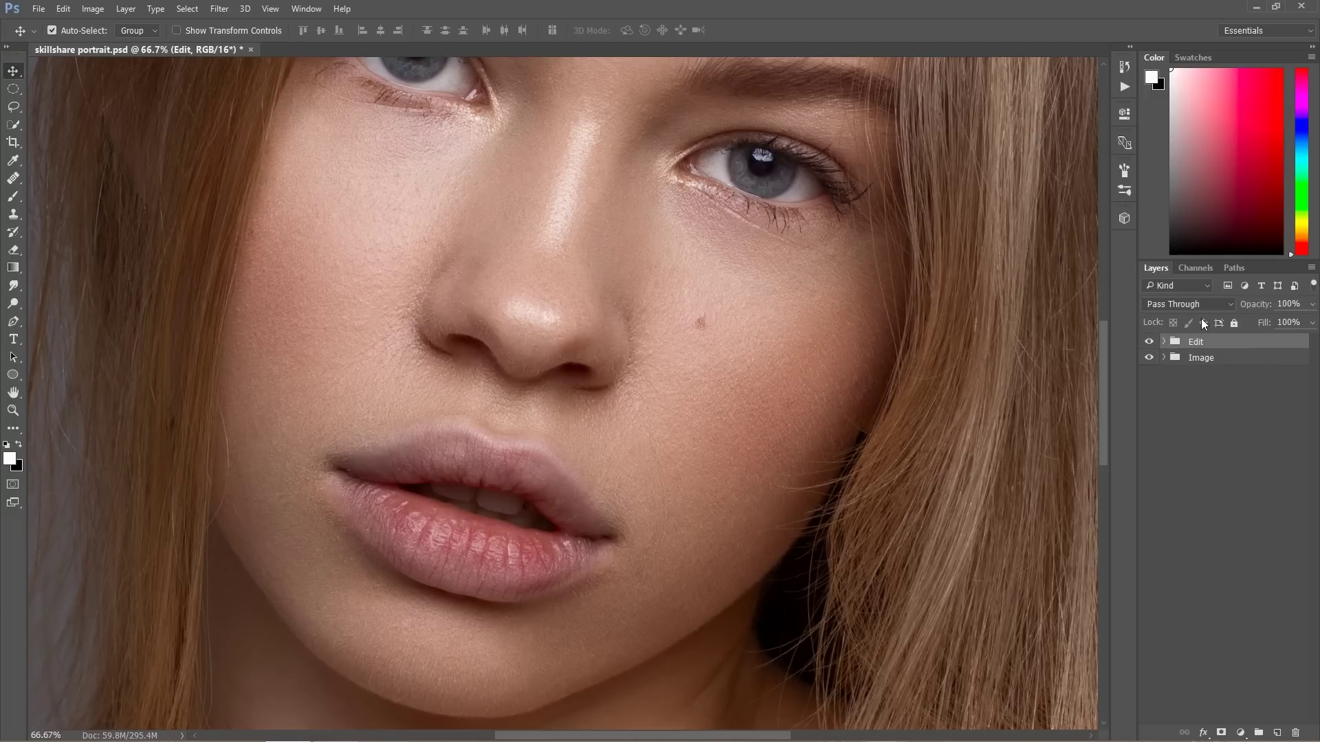
Stamp all visible layers into a new merged layer above the Edit group and duplicate it
key("ctrl+minus")
key("ctrl+minus")
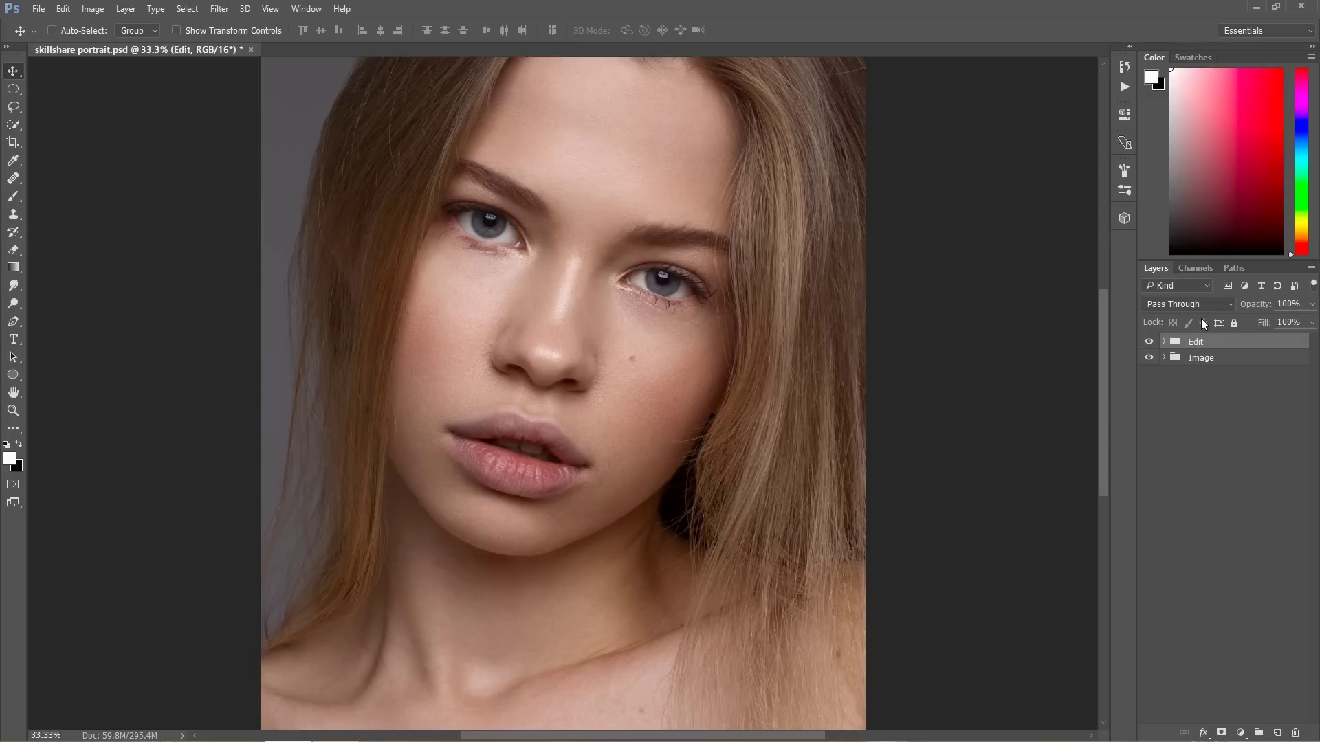
key("ctrl")
key("ctrl+shift+alt+e")
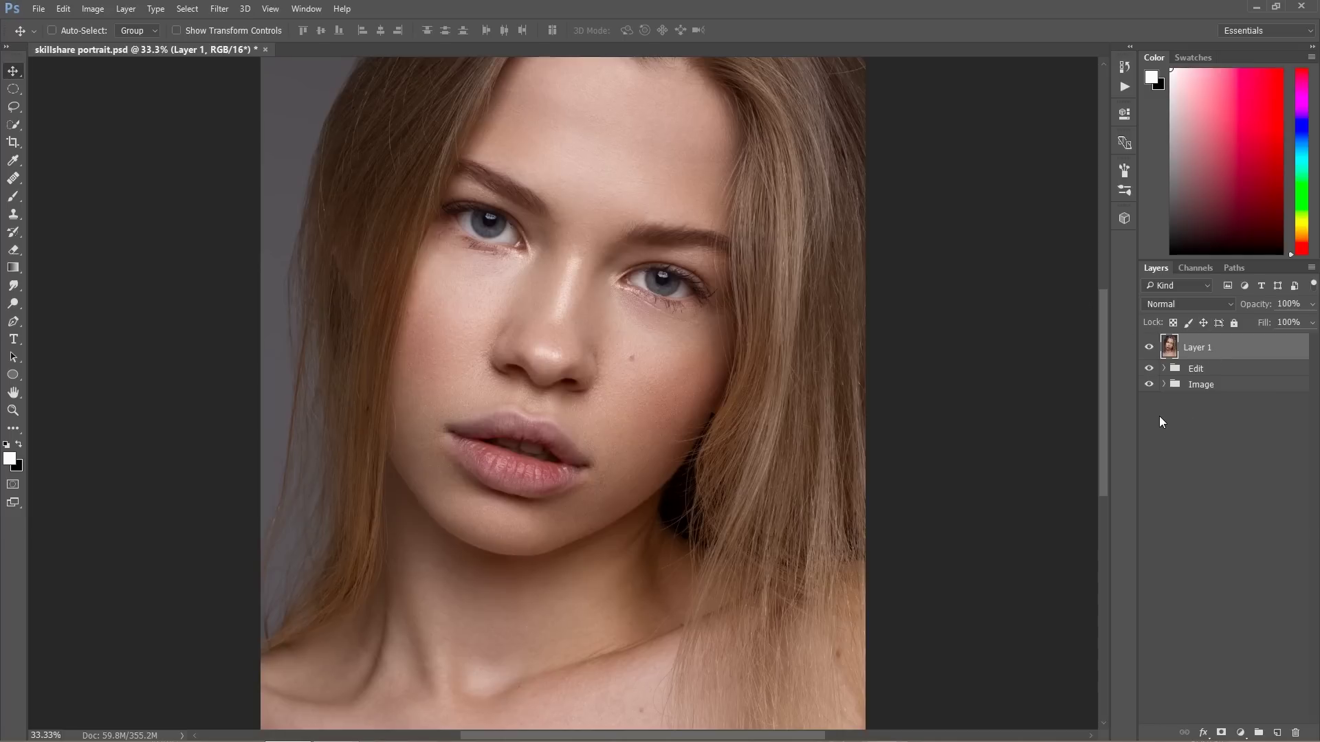
key("ctrl")
key("ctrl+j")
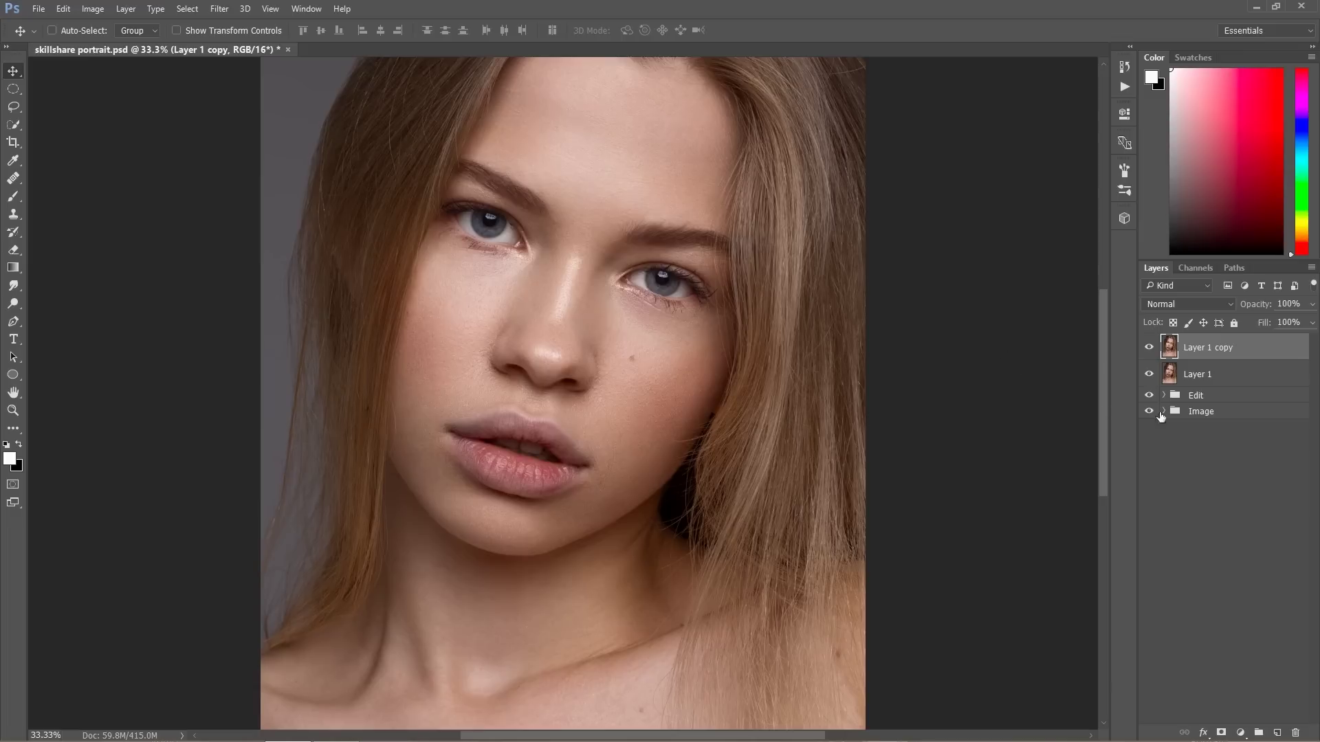
Rename the lower merged layer Blur and its copy above it Sharpen
left_click(1208, 377)
double_click(1208, 376)
type("Blur")
key("Return")
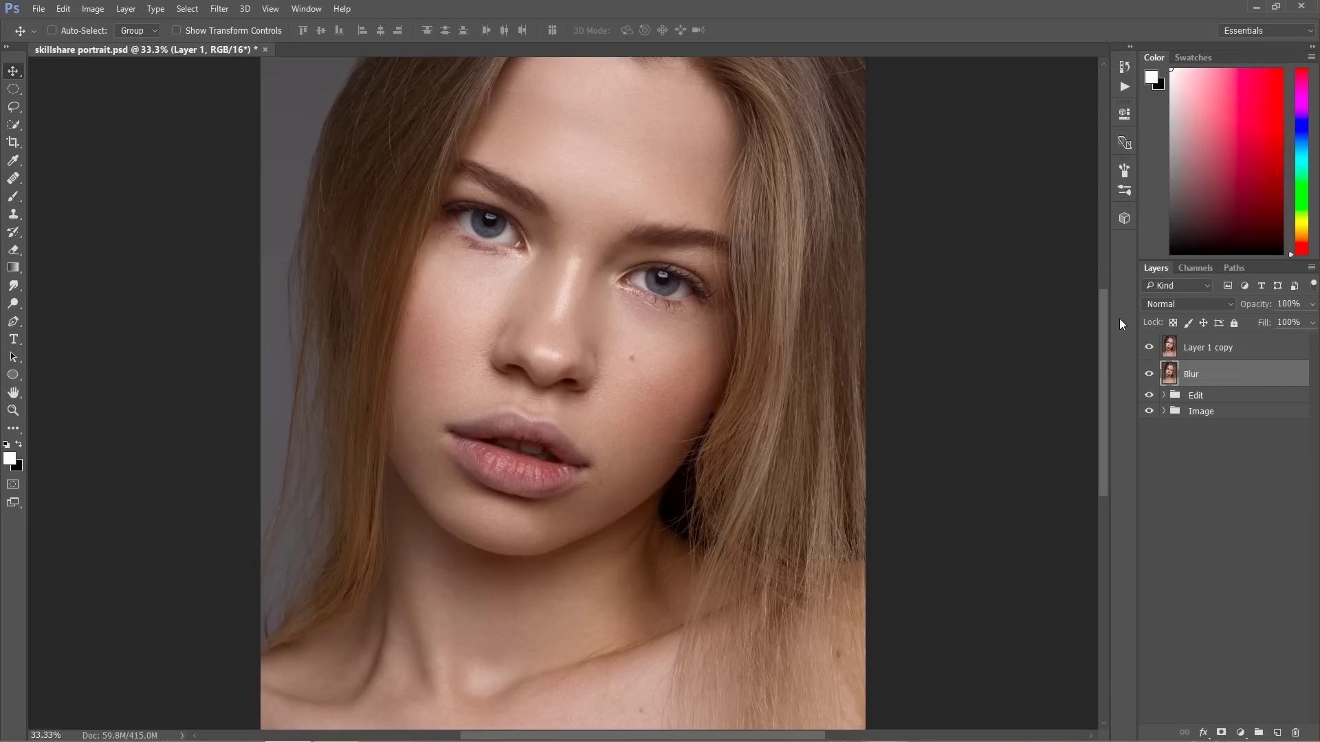
left_click(1214, 351)
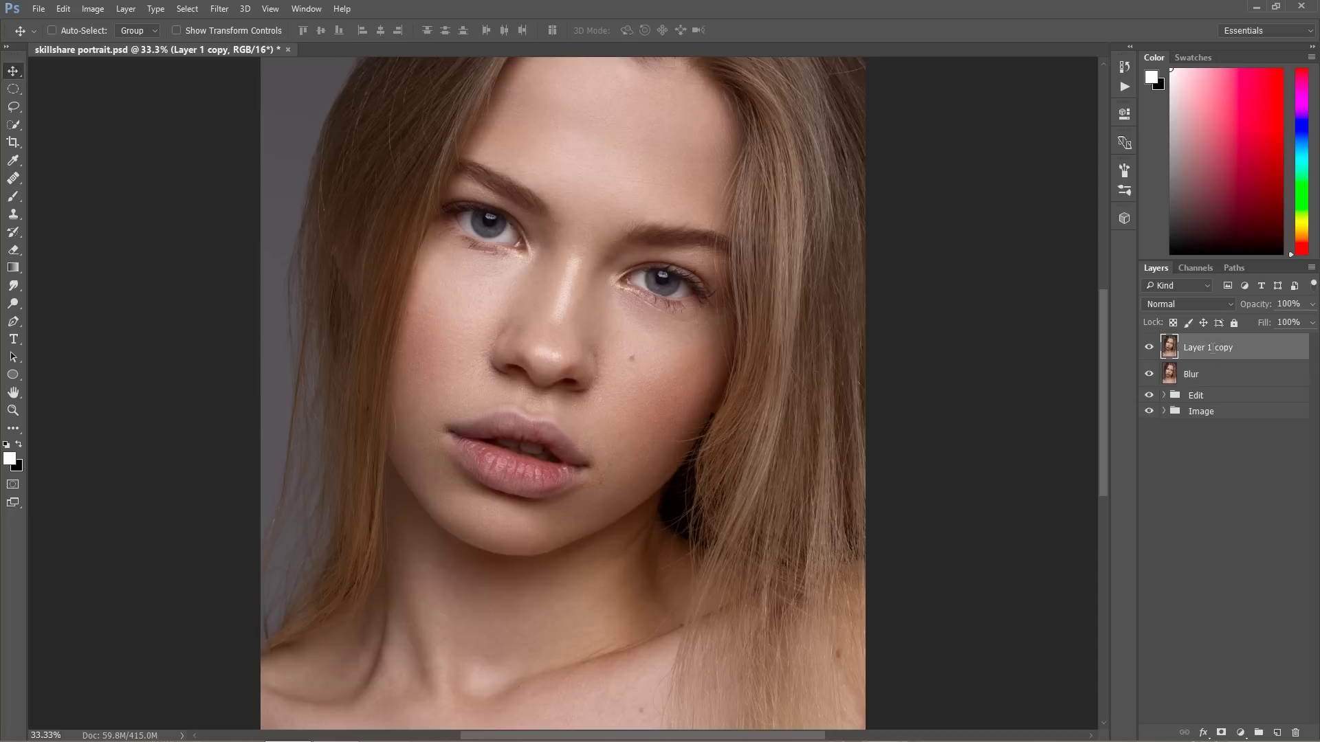
double_click(1214, 349)
type("Sharpen")
key("Return")
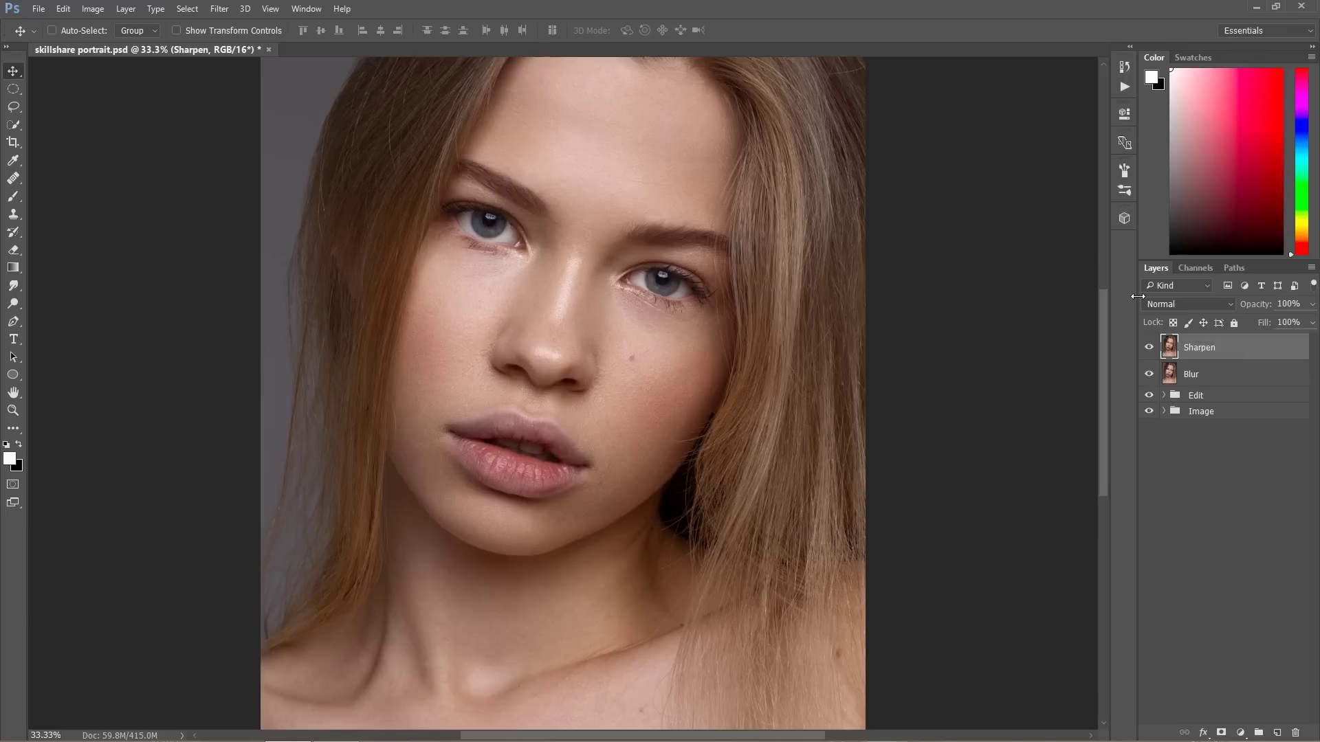
Hide the Sharpen layer and make the Blur layer active
left_click(1149, 347)
left_click(1162, 380)
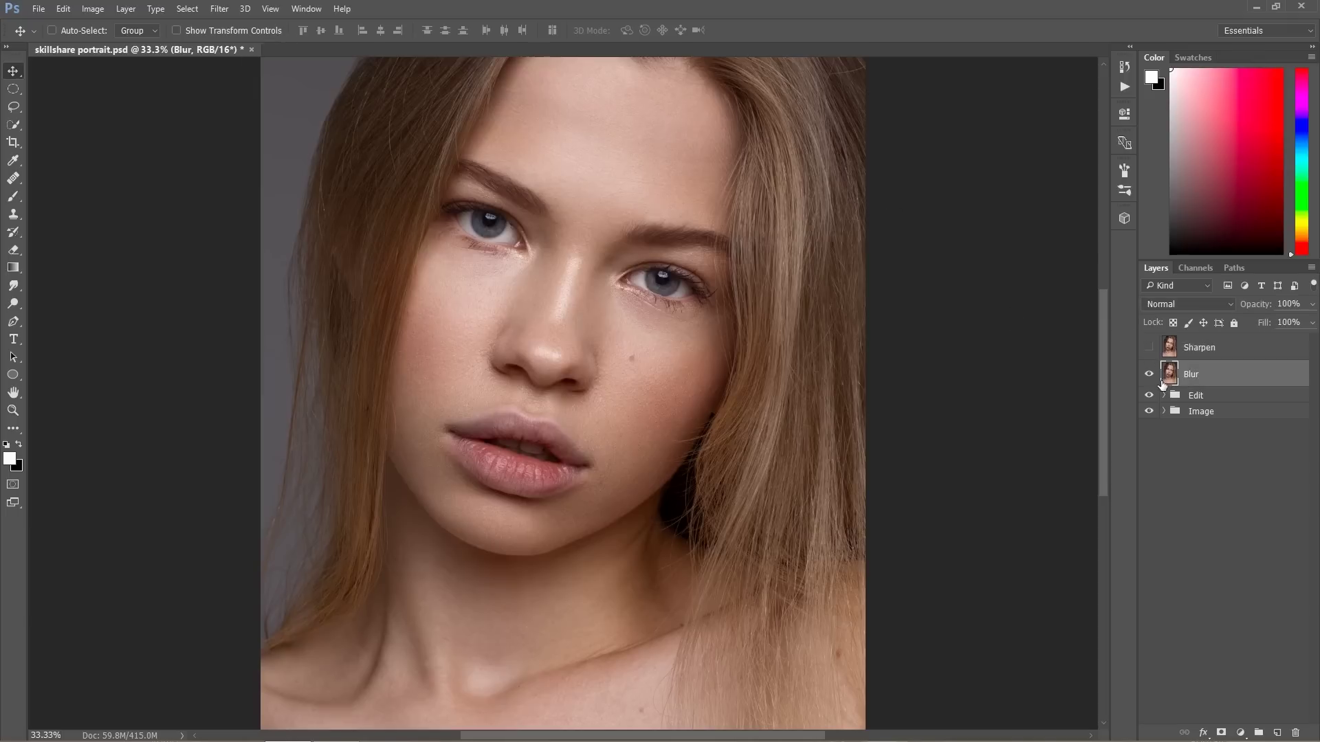
key("ctrl+plus")
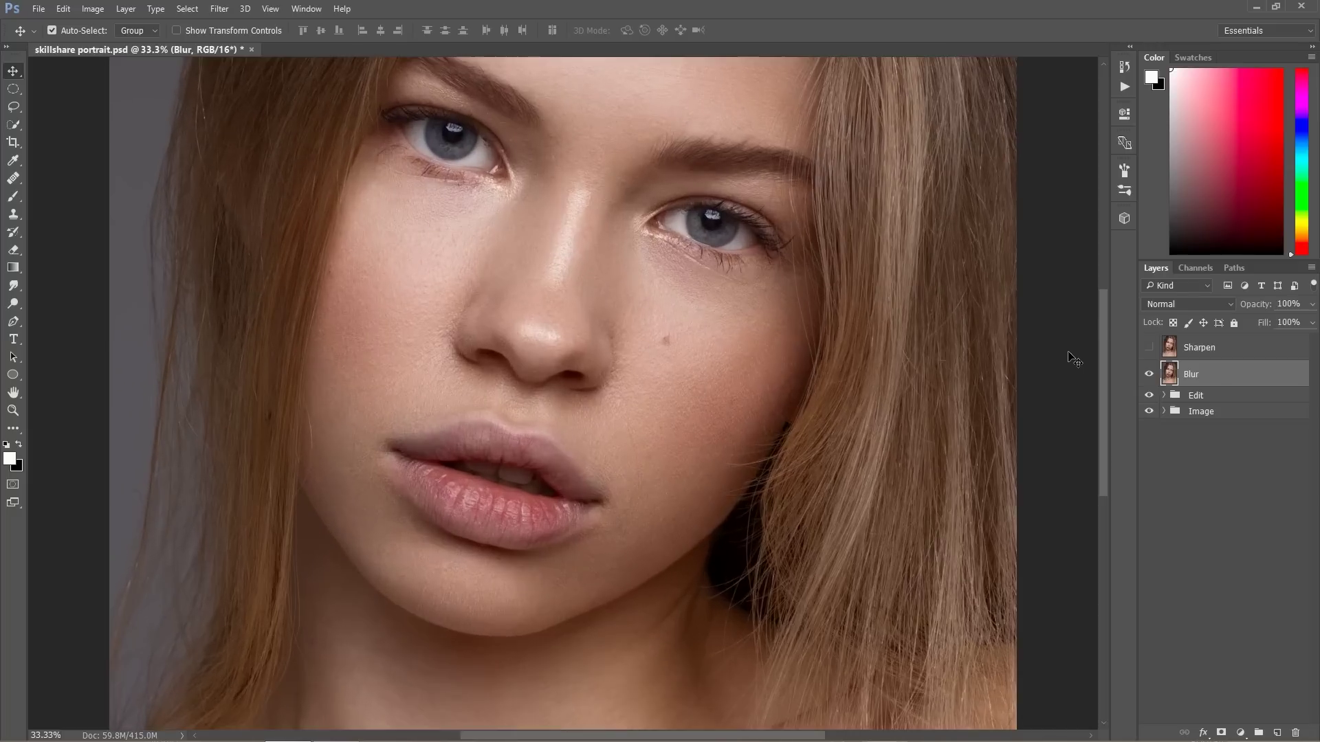
key("ctrl+plus")
key("ctrl+plus")
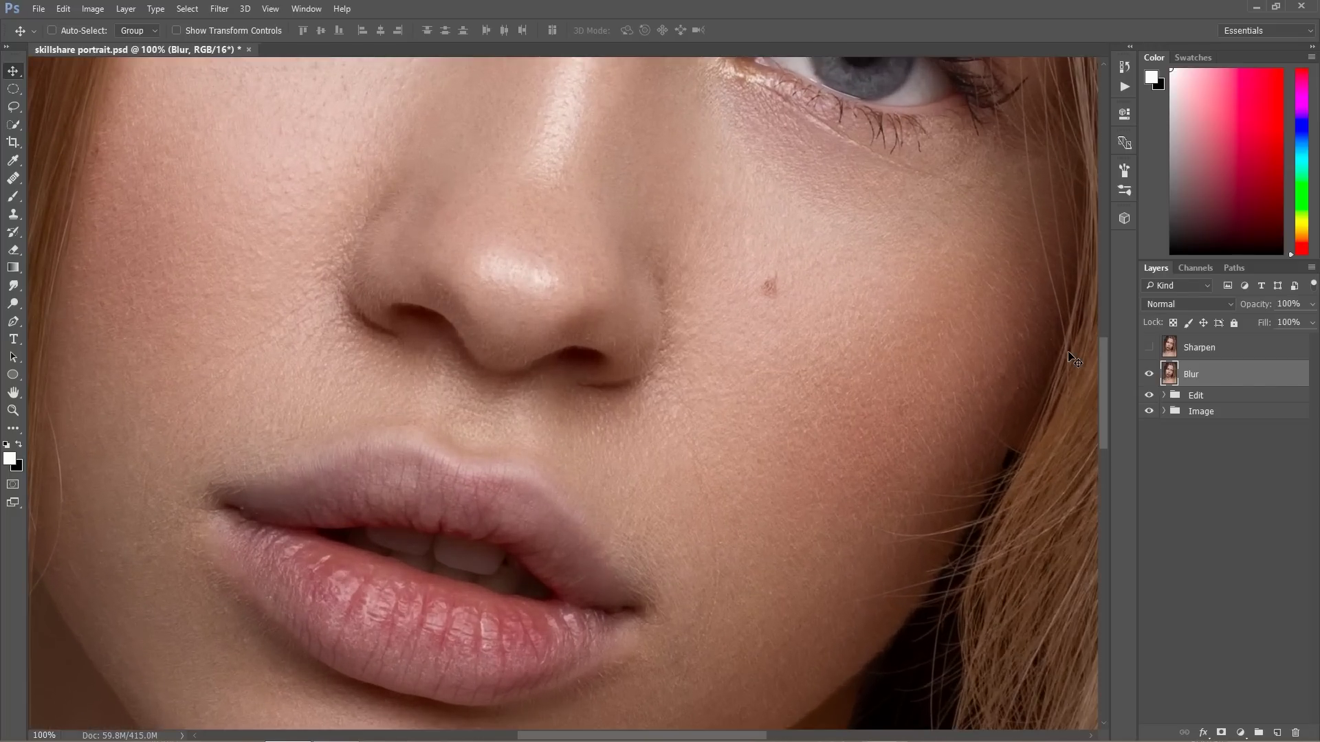
key("ctrl+minus")
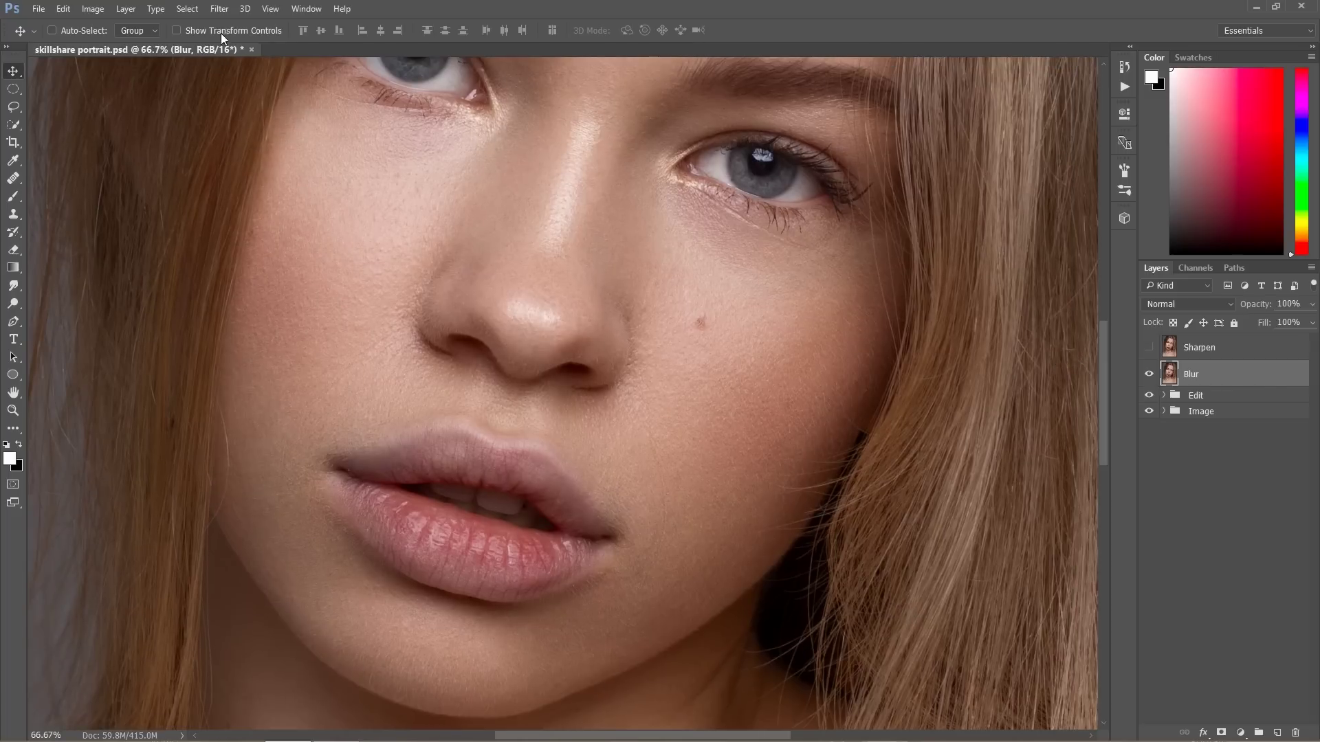
Apply a slight Gaussian Blur to the Blur layer that softens the fine skin texture, and compare the portrait with and without it
left_click(222, 10)
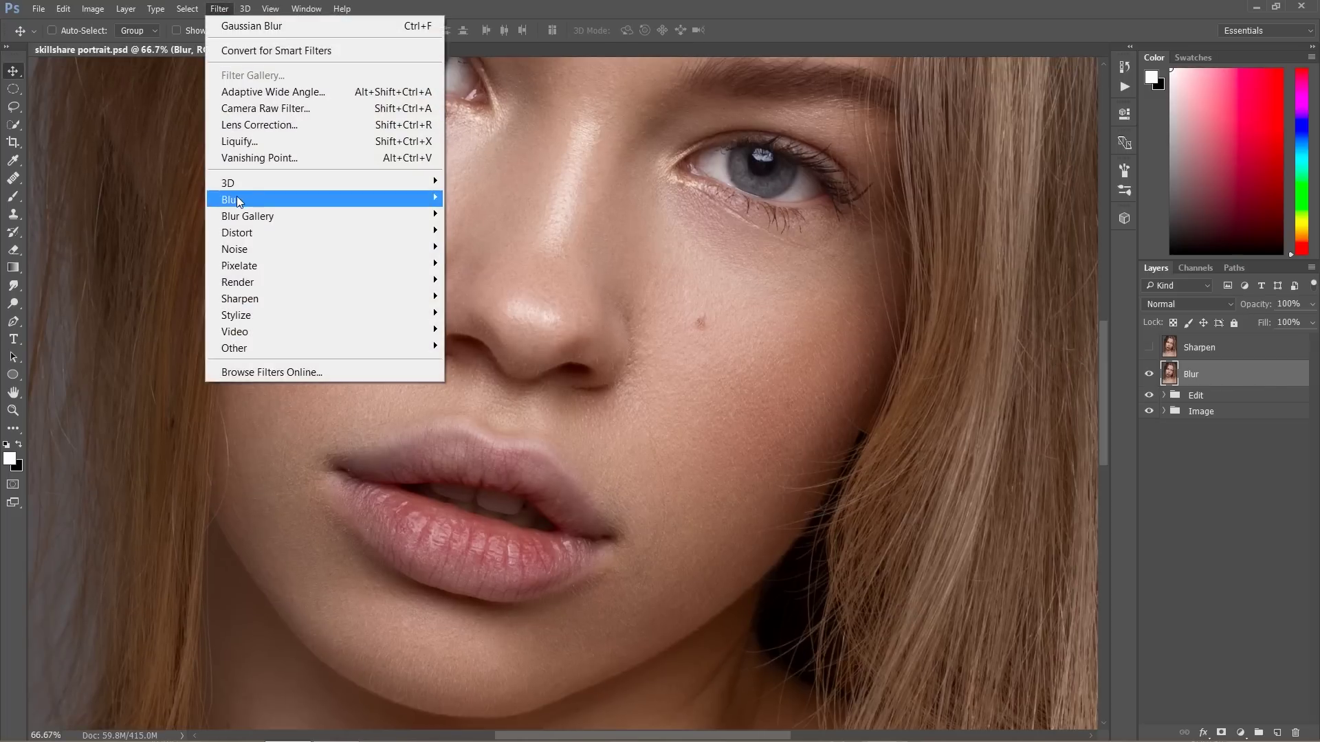
mouse_move(274, 200)
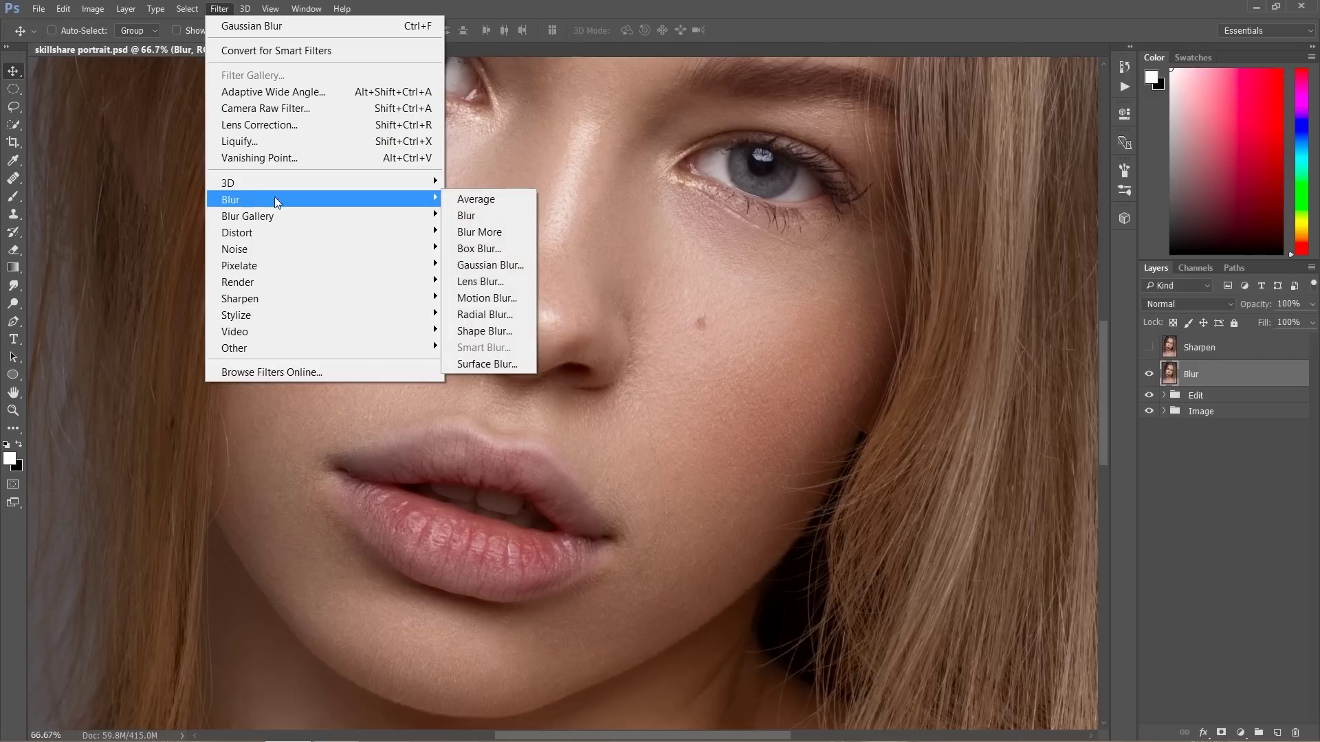
left_click(476, 264)
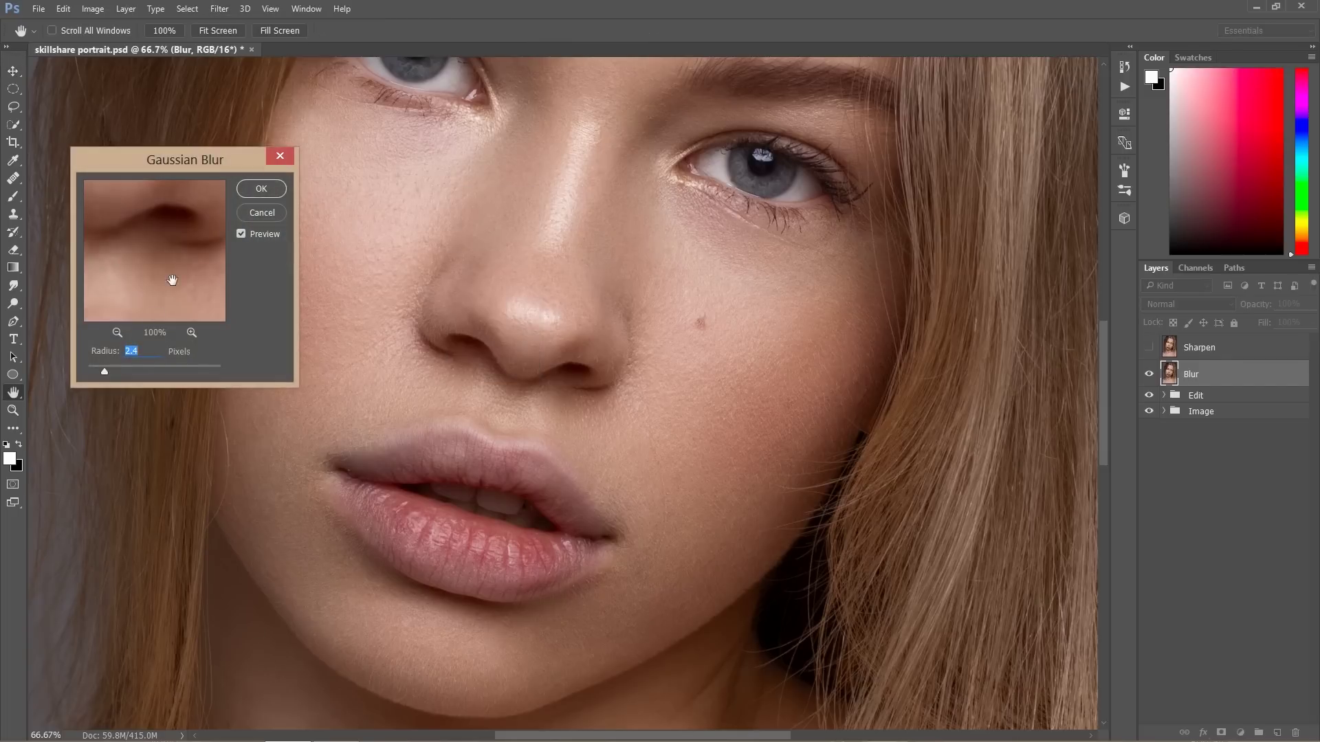
left_click_drag(192, 227, 134, 239)
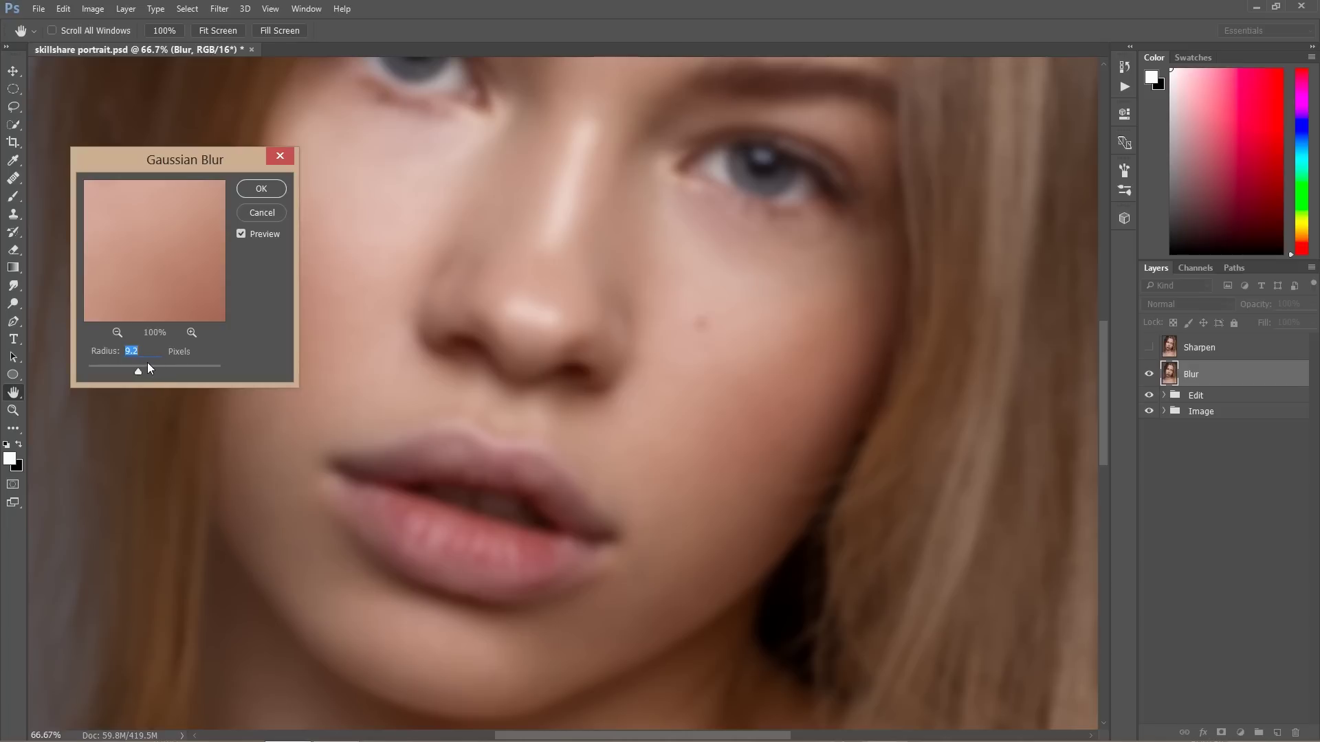
left_click(94, 372)
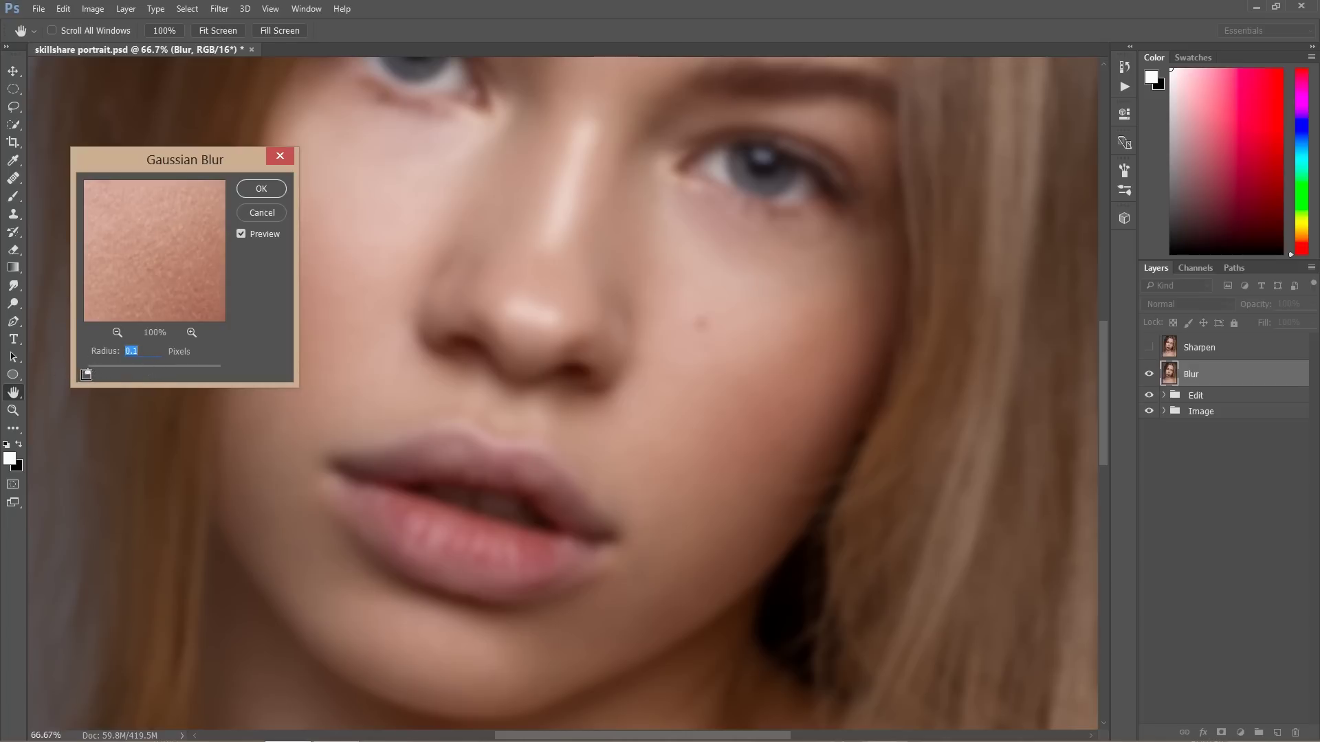
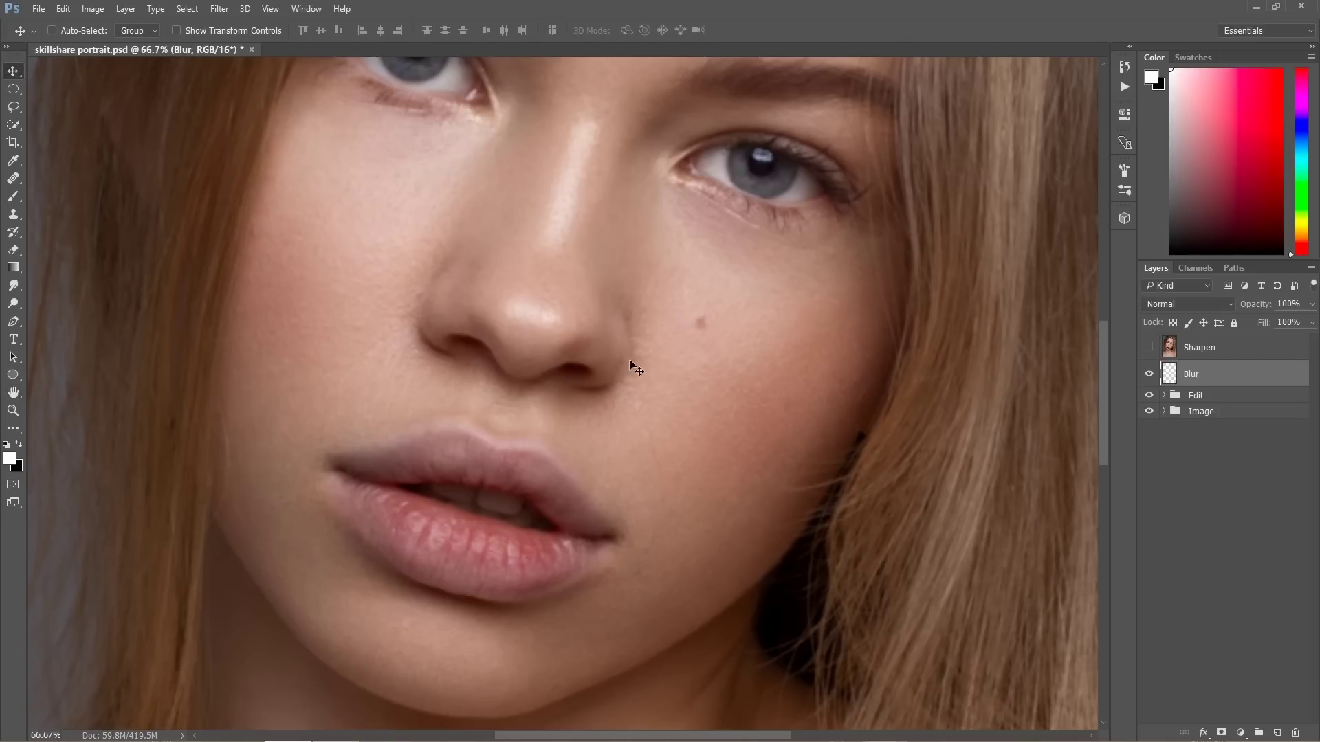
left_click(1149, 375)
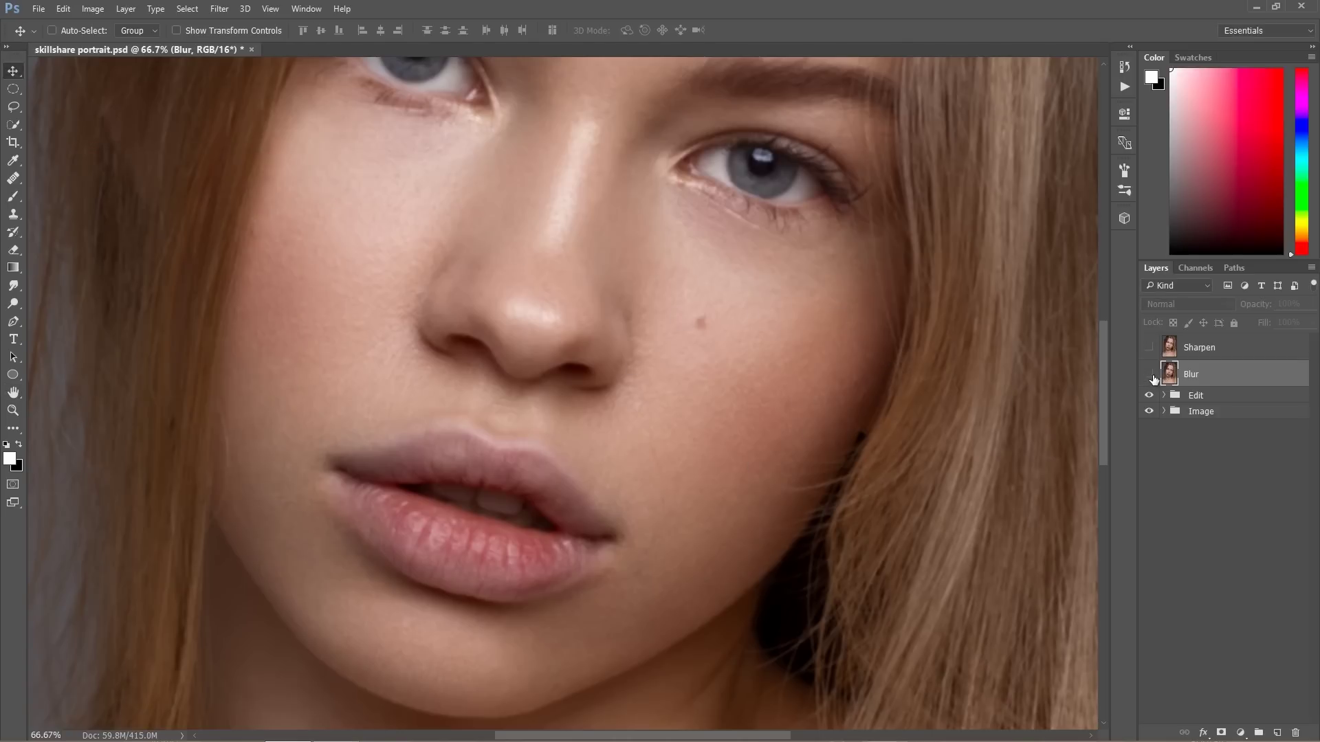
left_click(1149, 376)
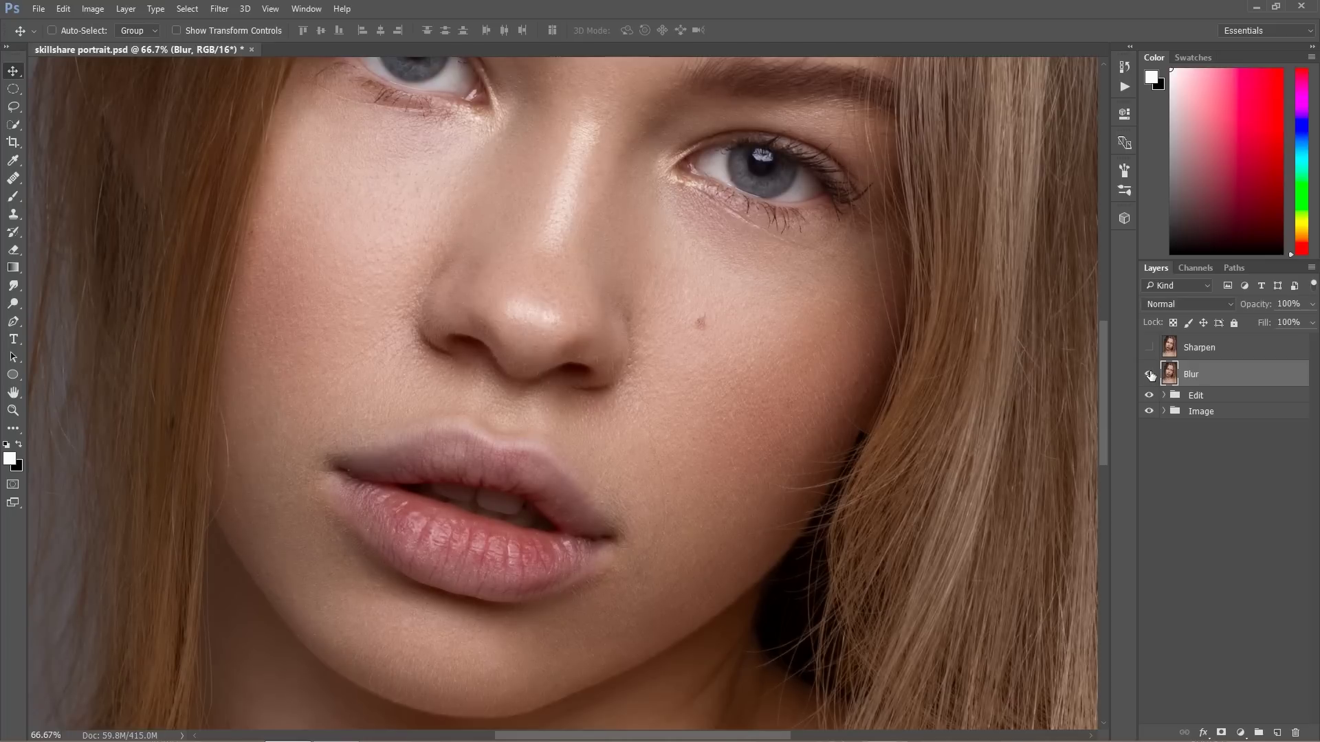
Show the Sharpen layer and use Apply Image on it with the inverted Blur layer, RGB channel, Add blending, scale 2 and offset 0
left_click(1148, 347)
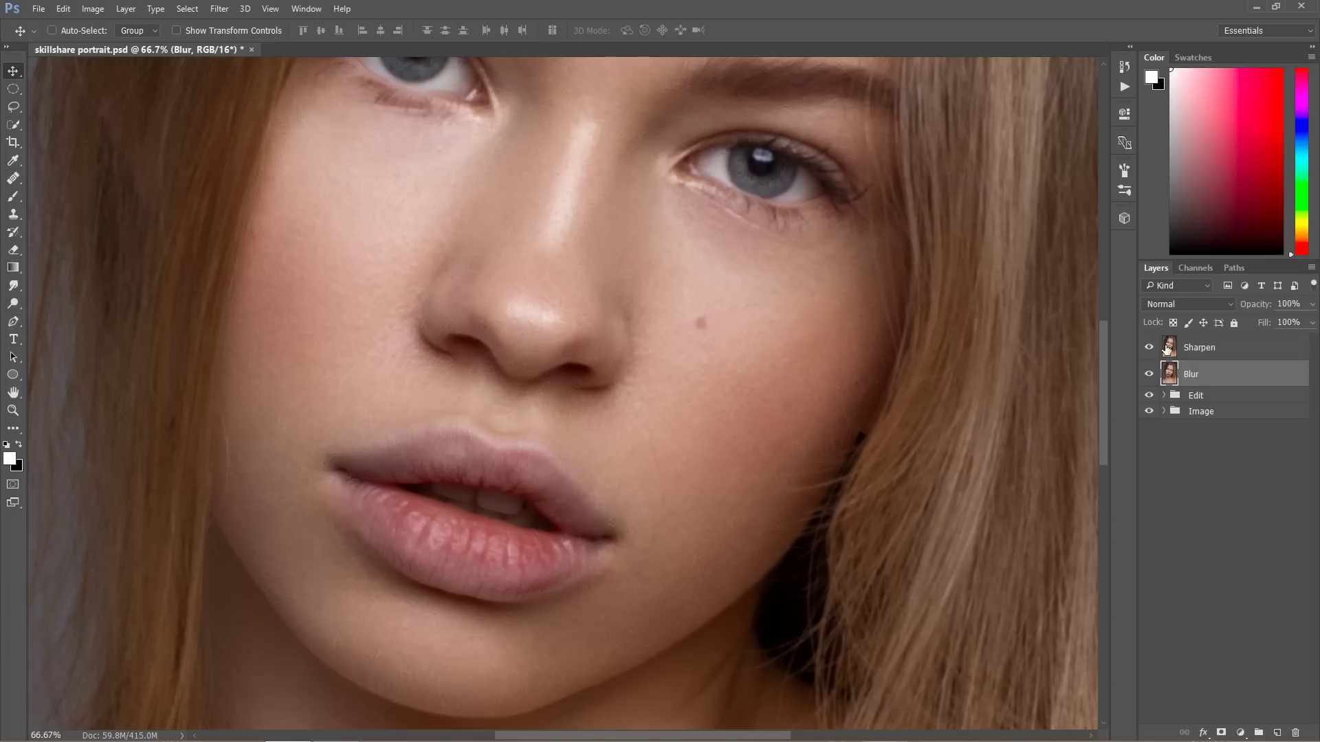
left_click(1171, 352)
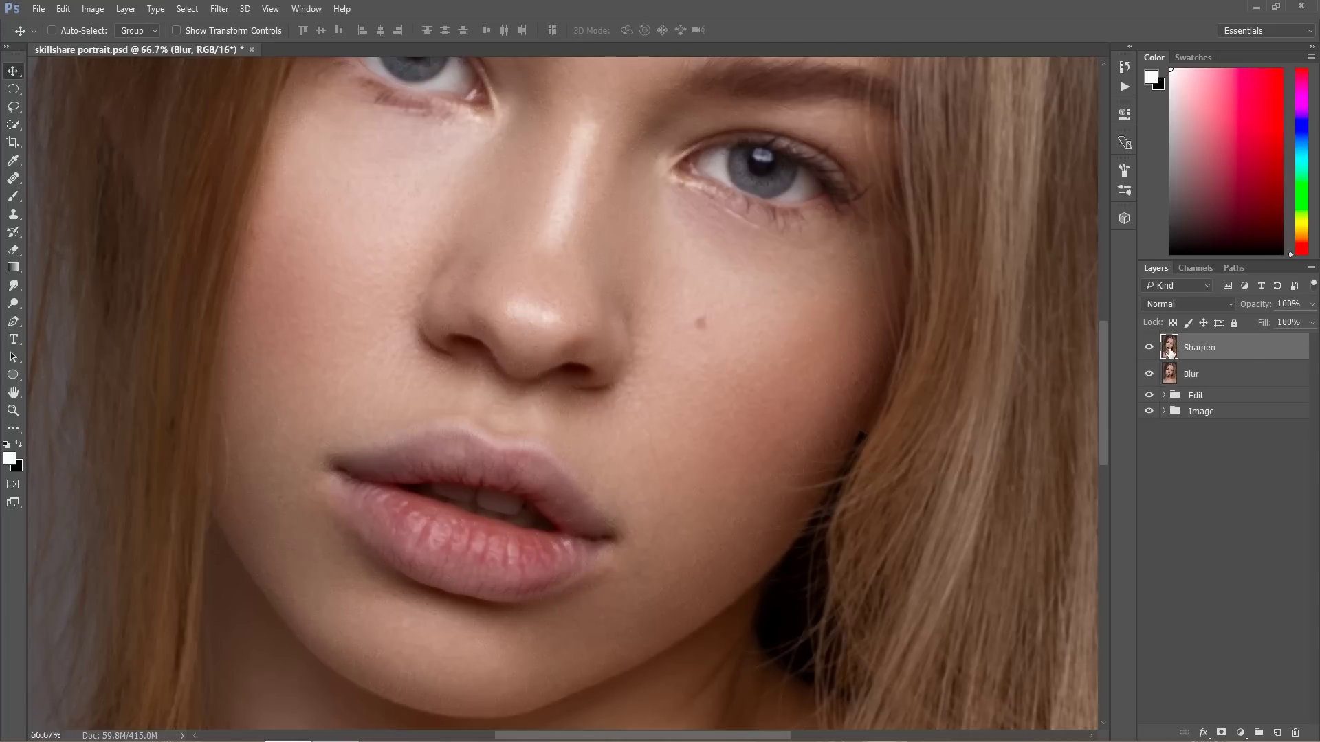
left_click(93, 9)
left_click(123, 257)
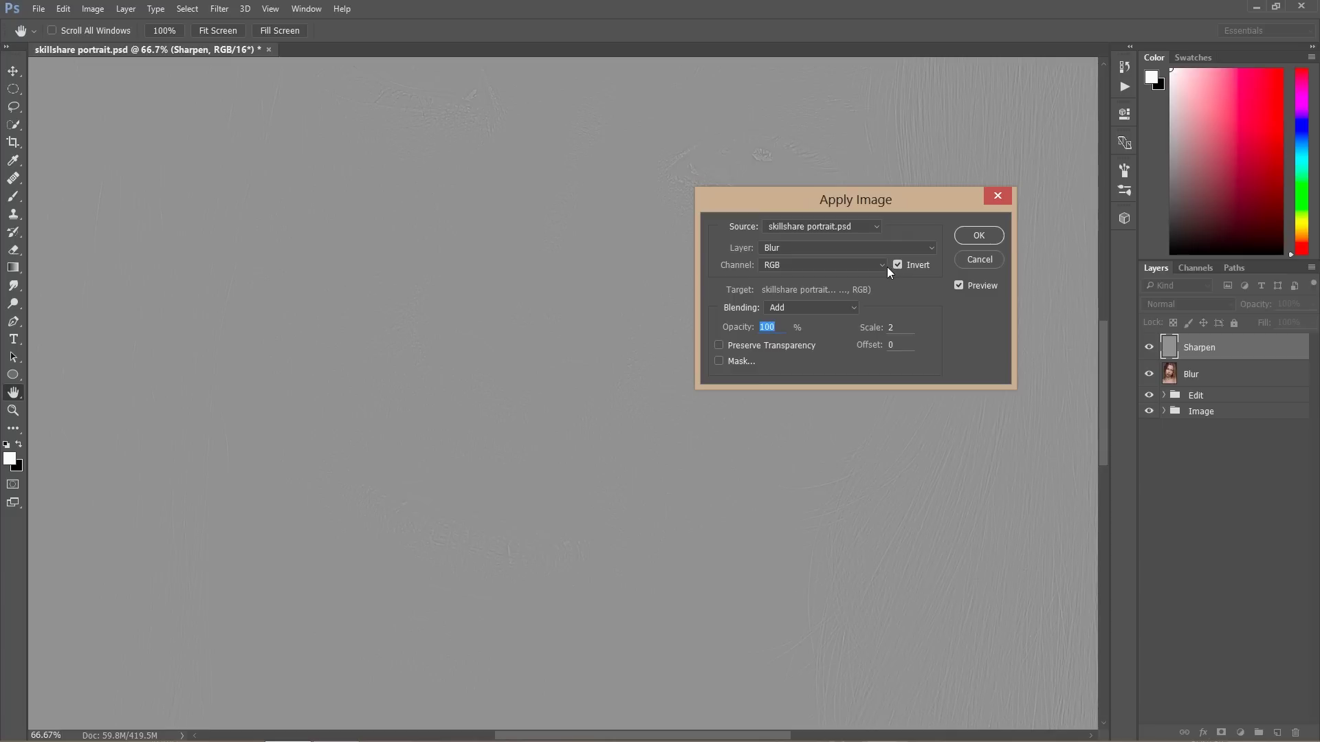
left_click(806, 309)
left_click(786, 562)
left_click(808, 308)
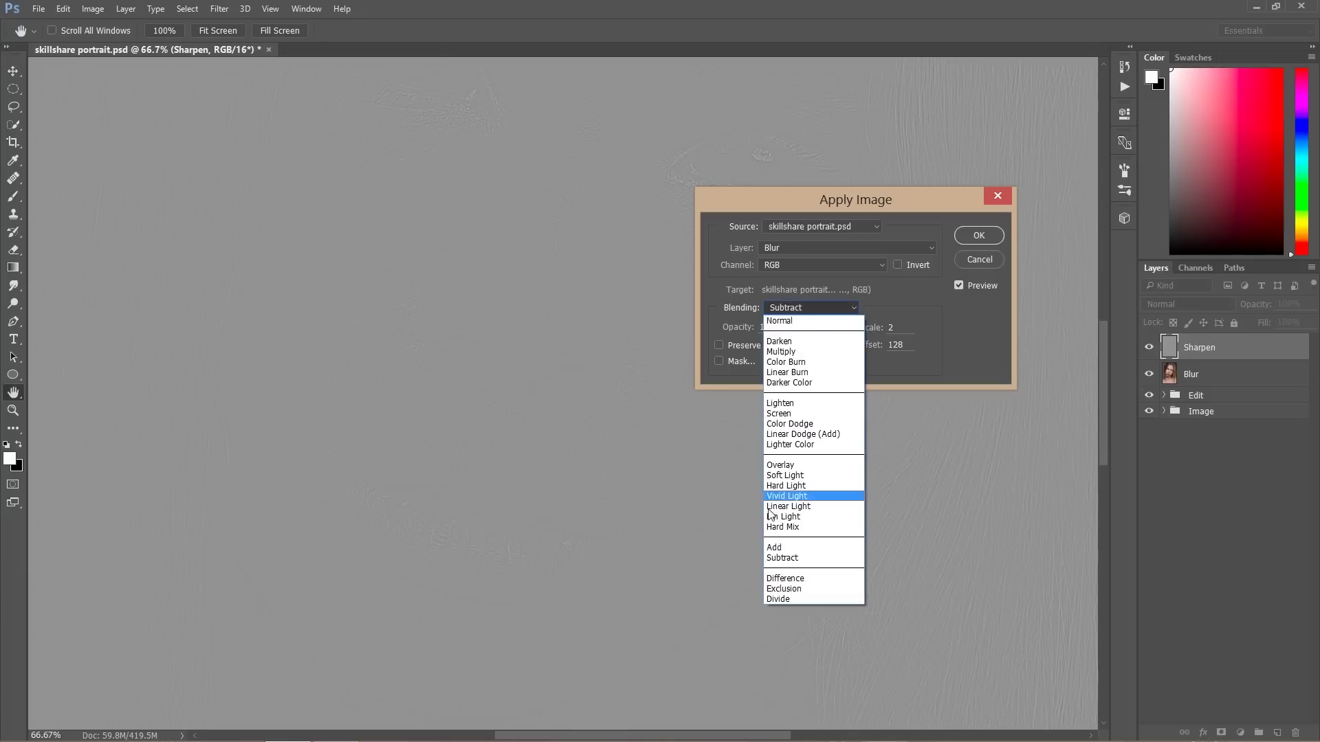
left_click(775, 547)
left_click(897, 265)
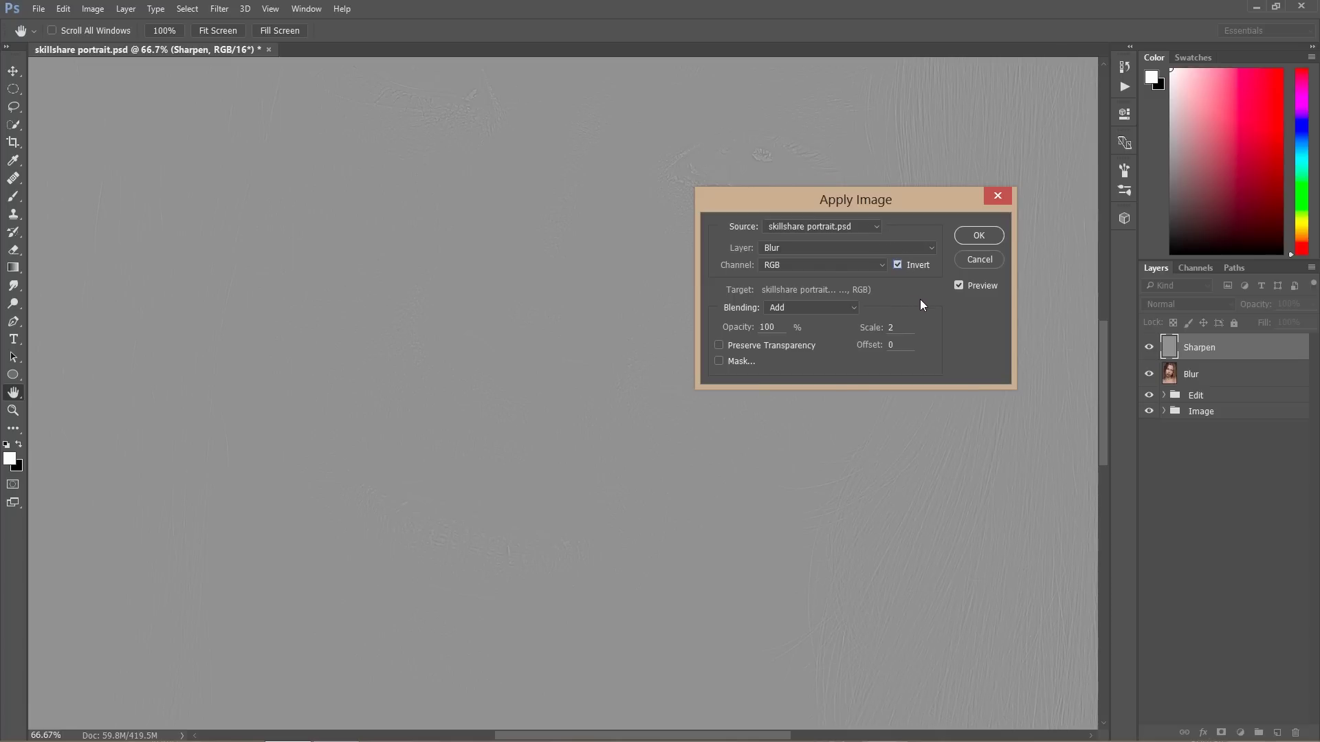
left_click(978, 237)
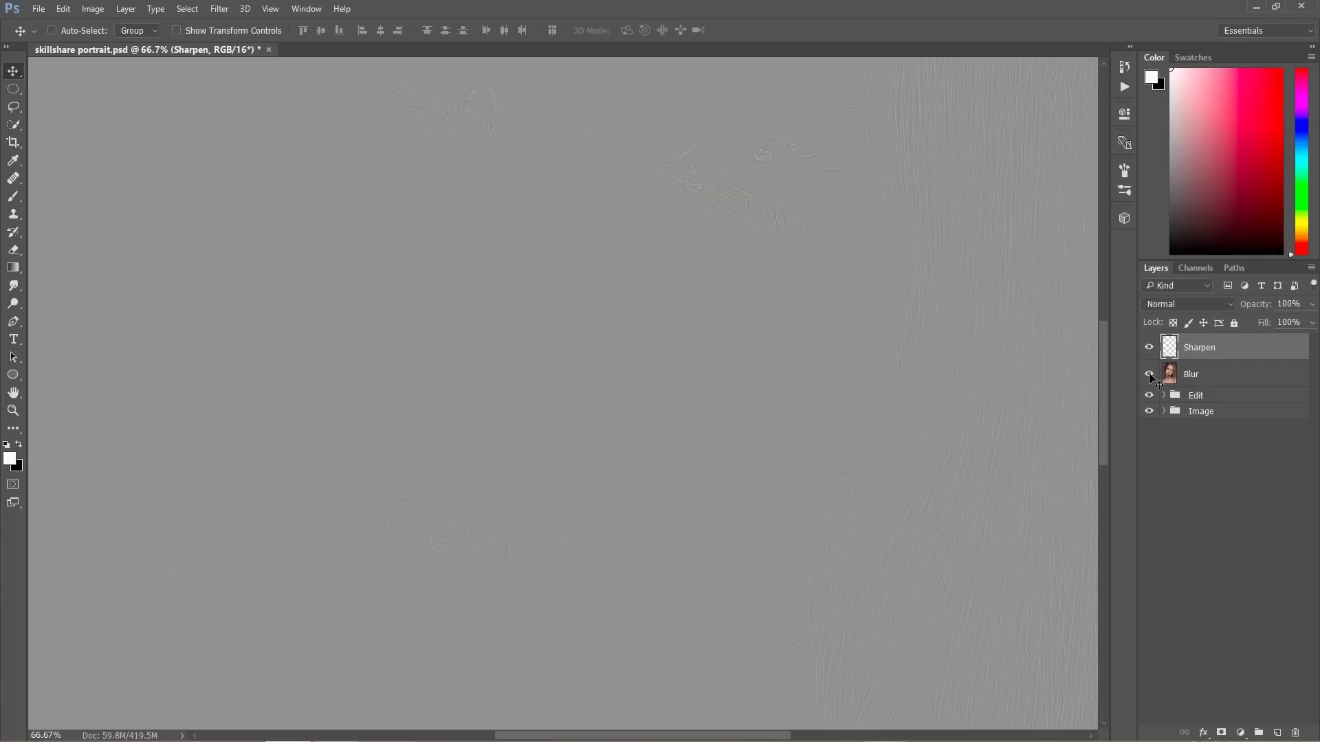
Delete the Blur layer and make the Sharpen layer active
left_click(1170, 371)
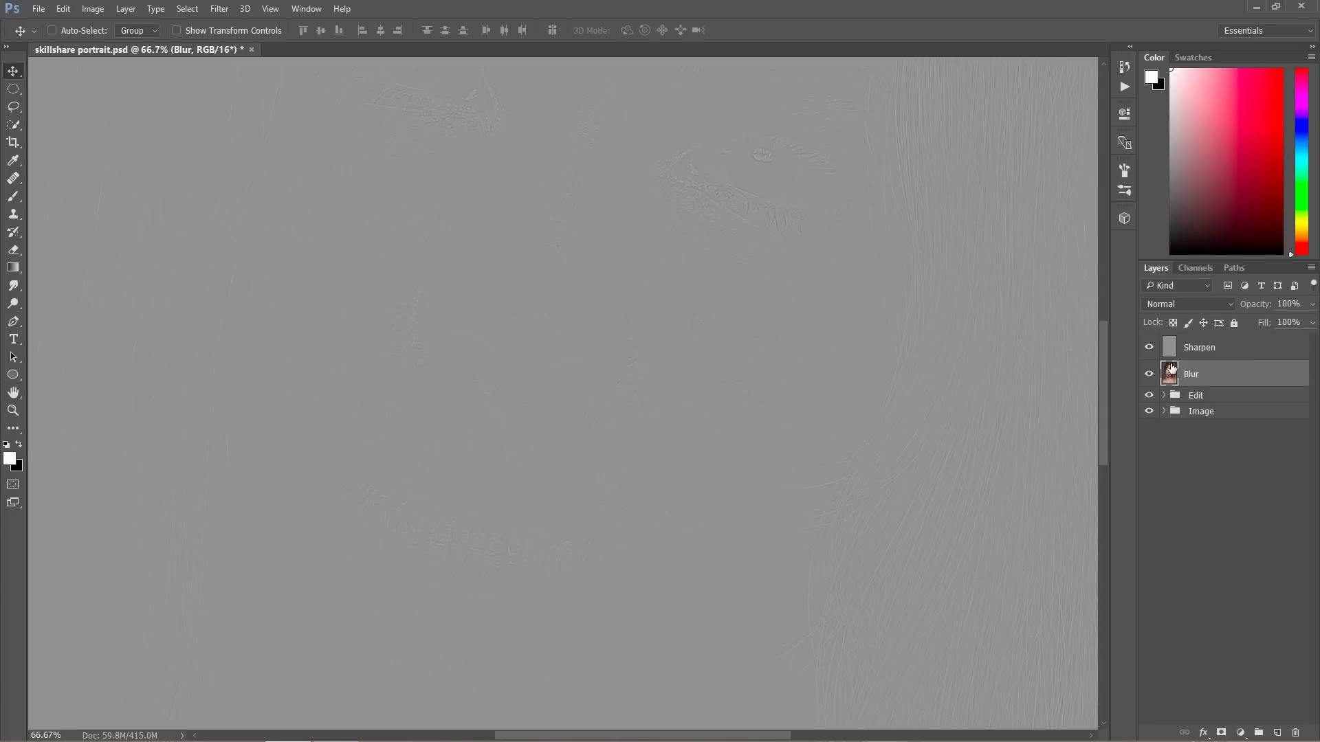
key("Delete")
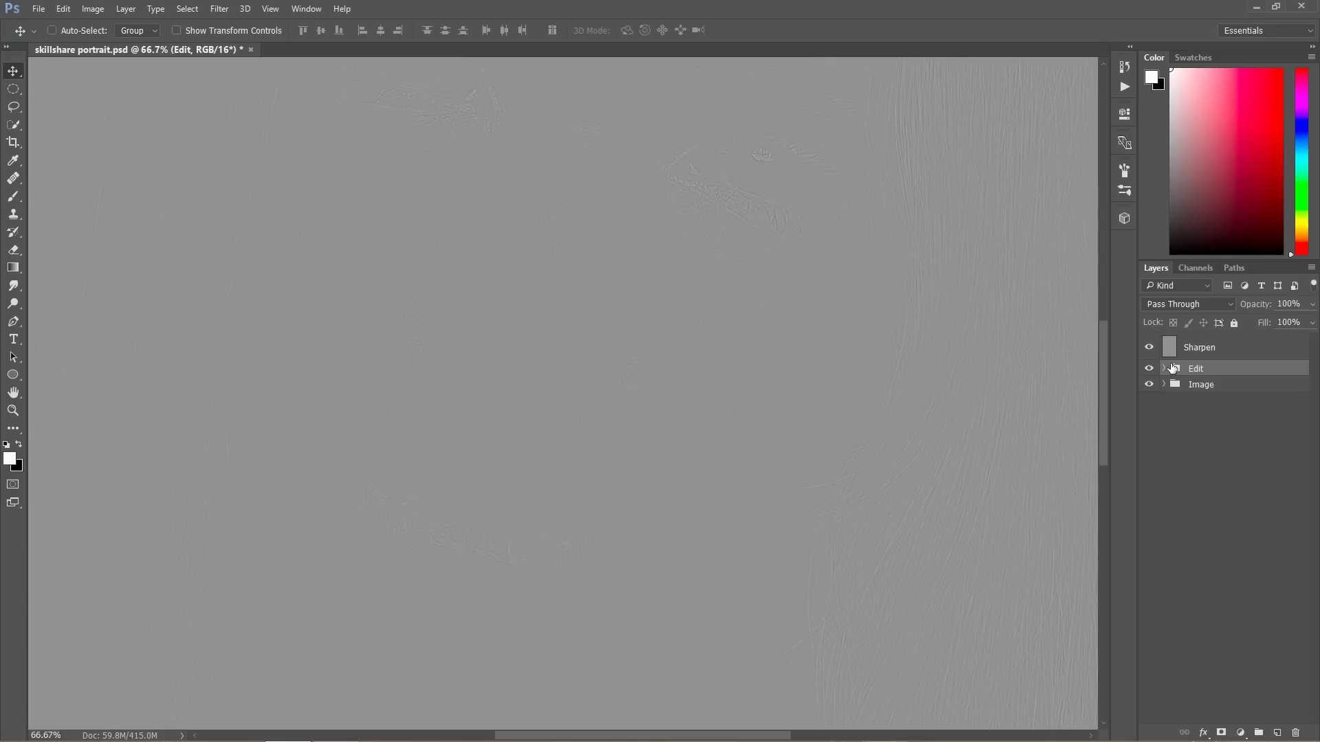
left_click(1201, 350)
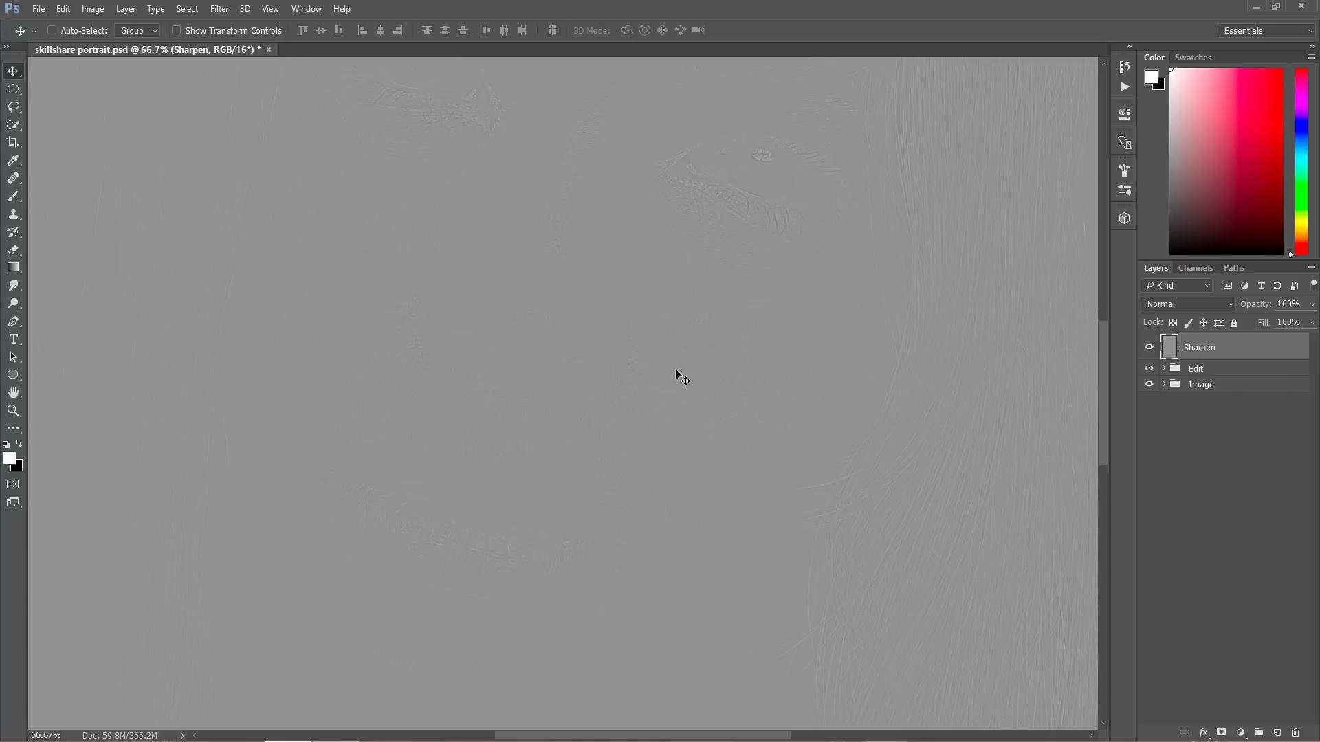
Try Vivid Light blending at 71% opacity on the Sharpen layer and compare the portrait with and without it
left_click(1169, 303)
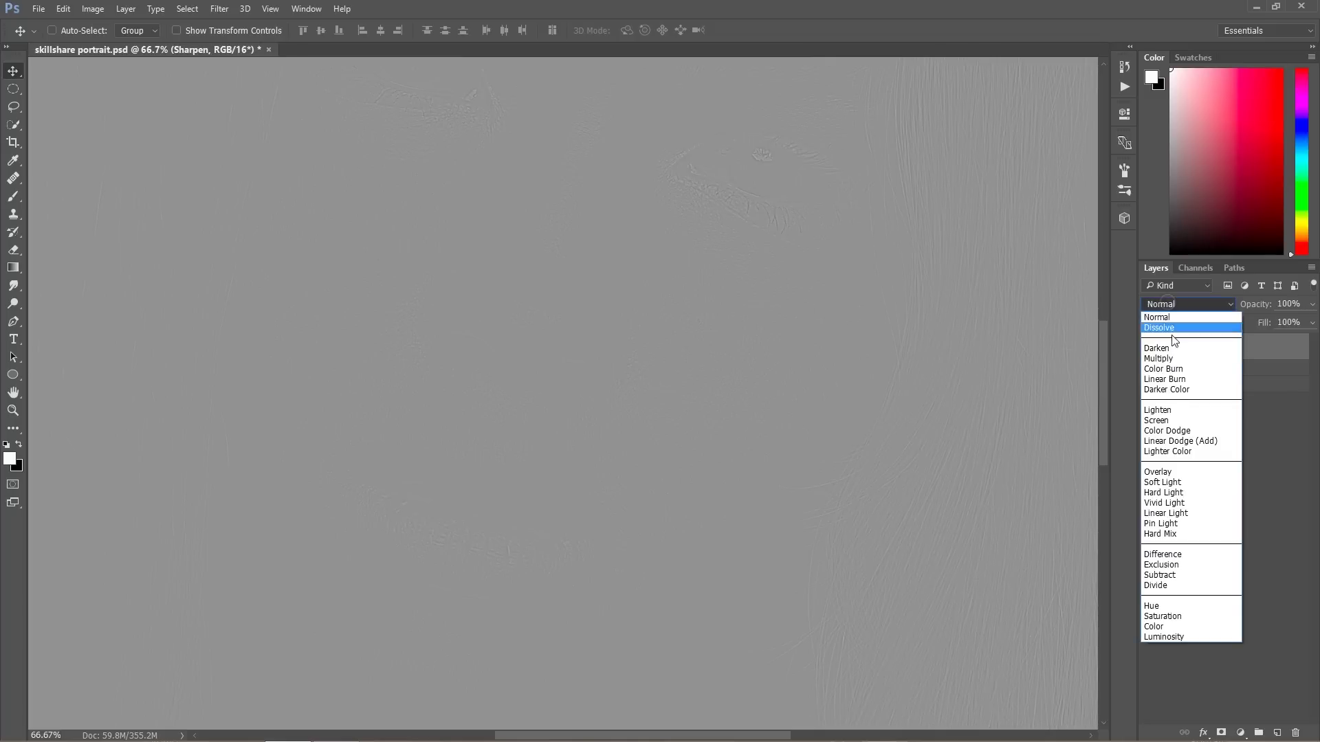
left_click(1186, 504)
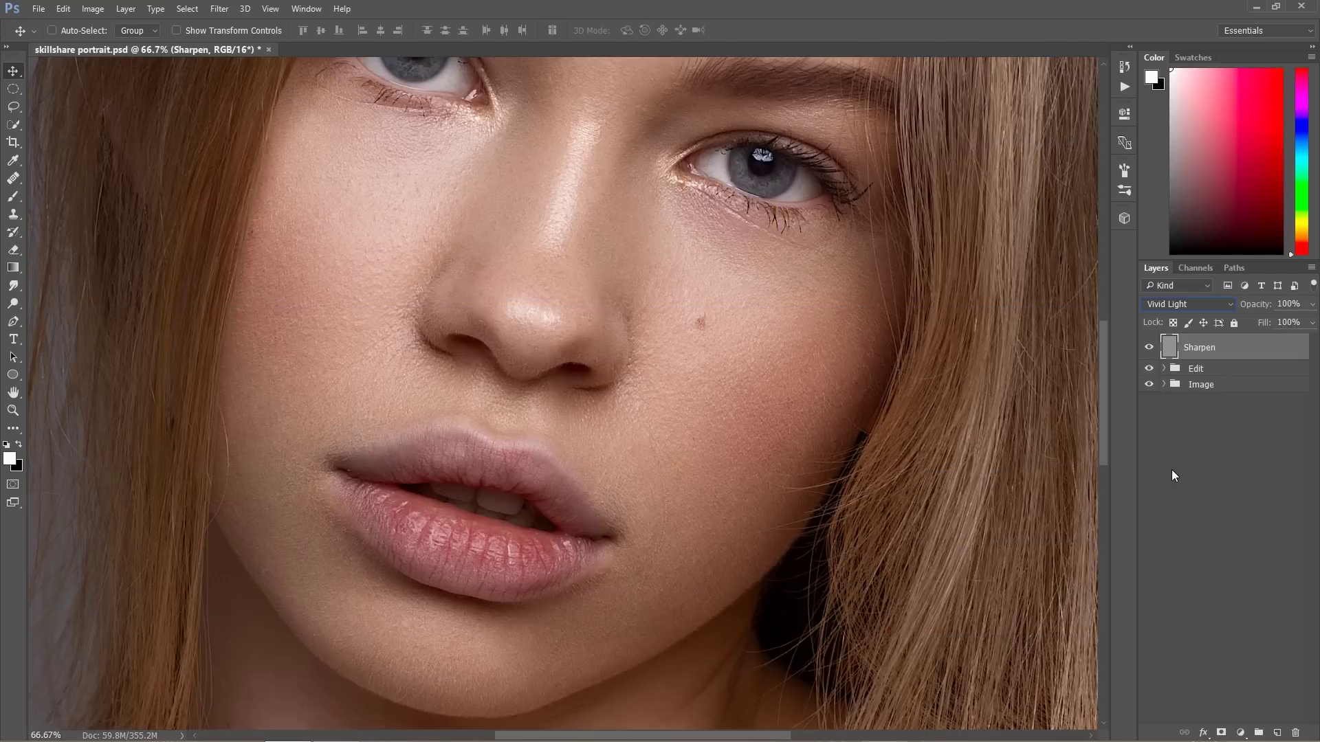
left_click_drag(1263, 310, 1248, 310)
left_click(1149, 349)
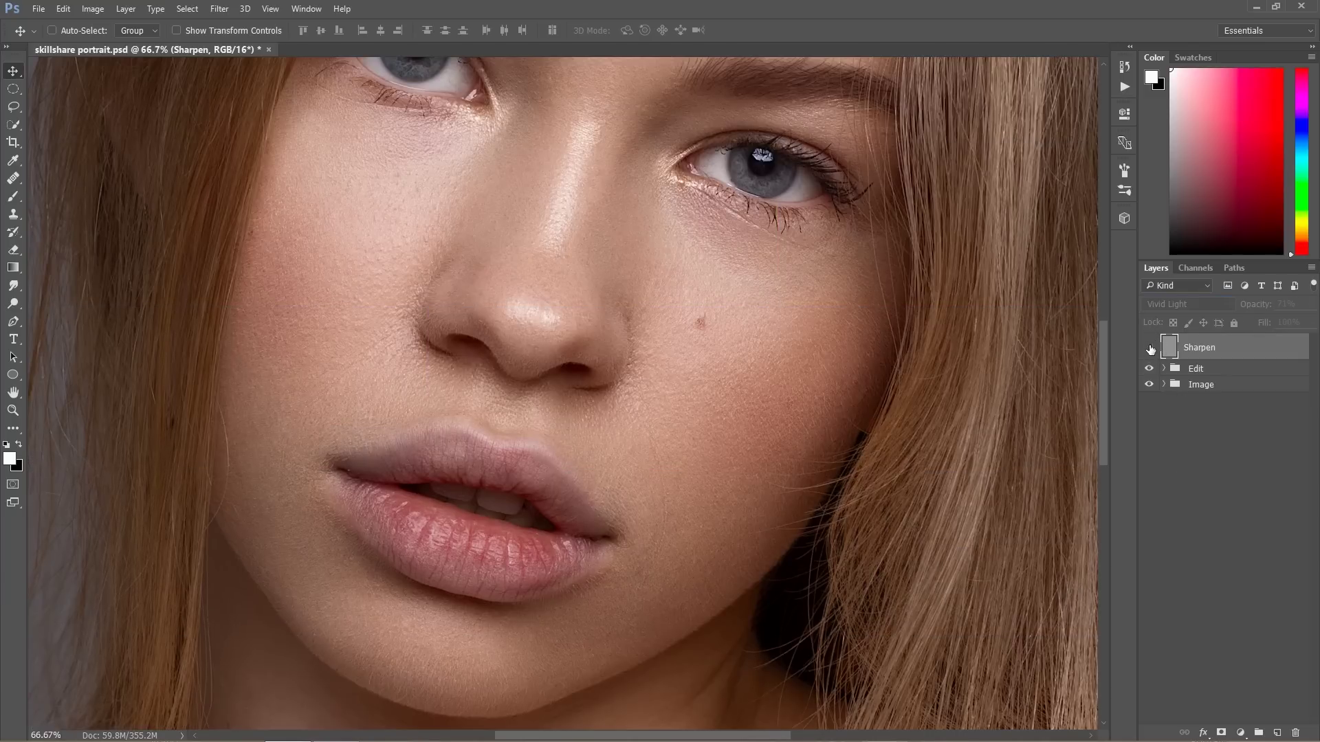
left_click(1150, 349)
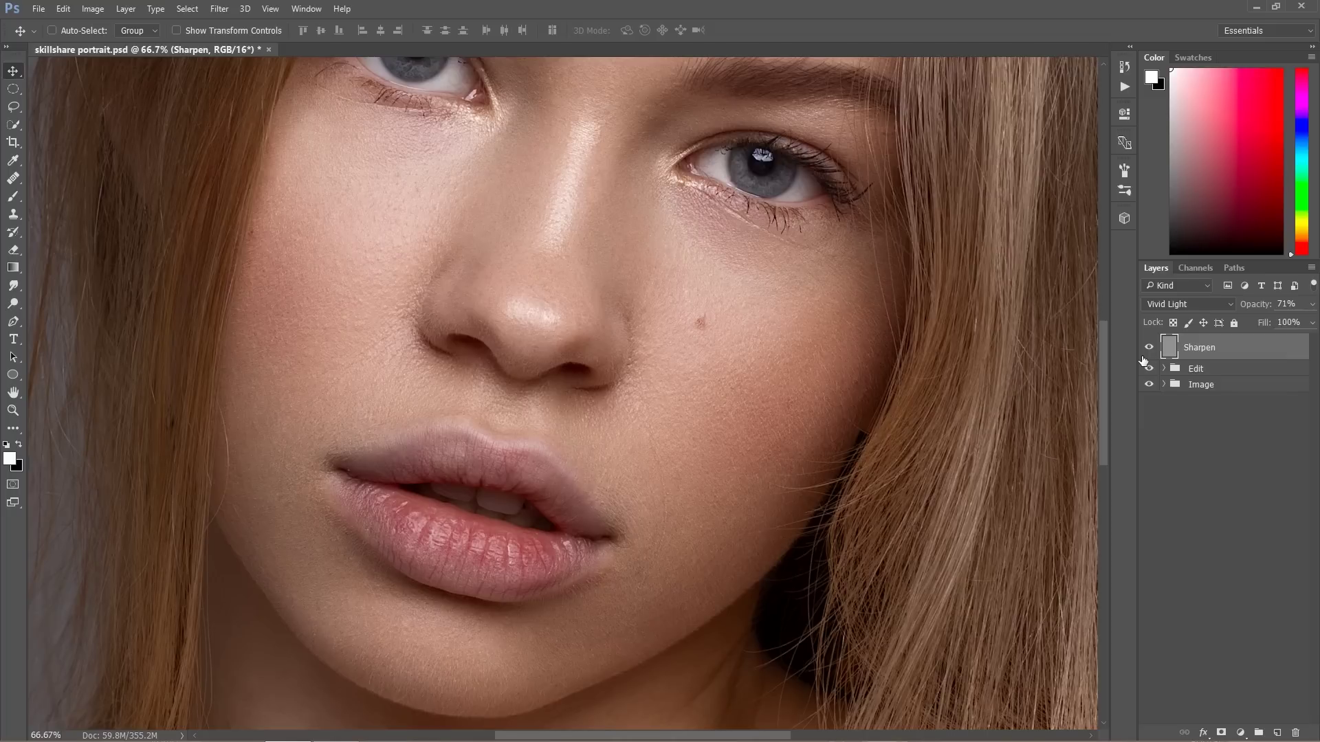
Set the Sharpen layer to 100% opacity with Linear Light blending
left_click_drag(1255, 305, 1297, 313)
left_click(1208, 306)
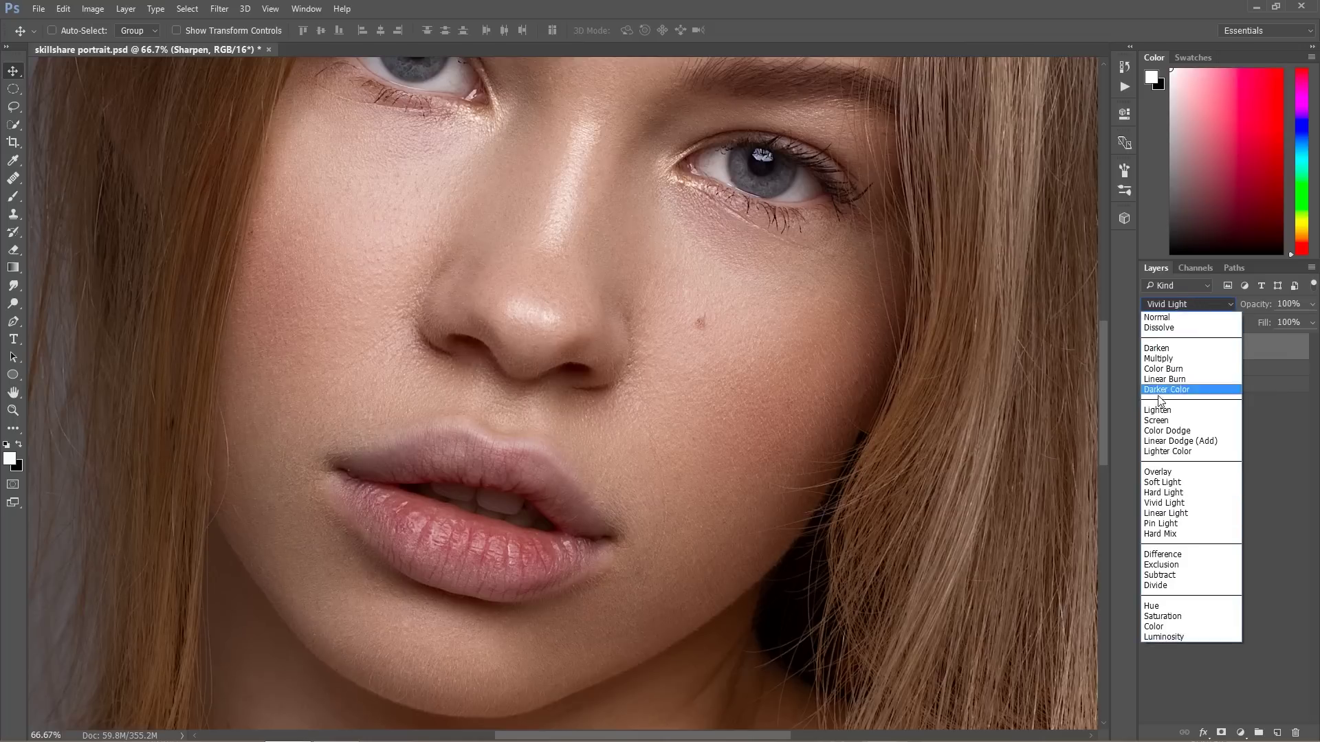
left_click(1177, 514)
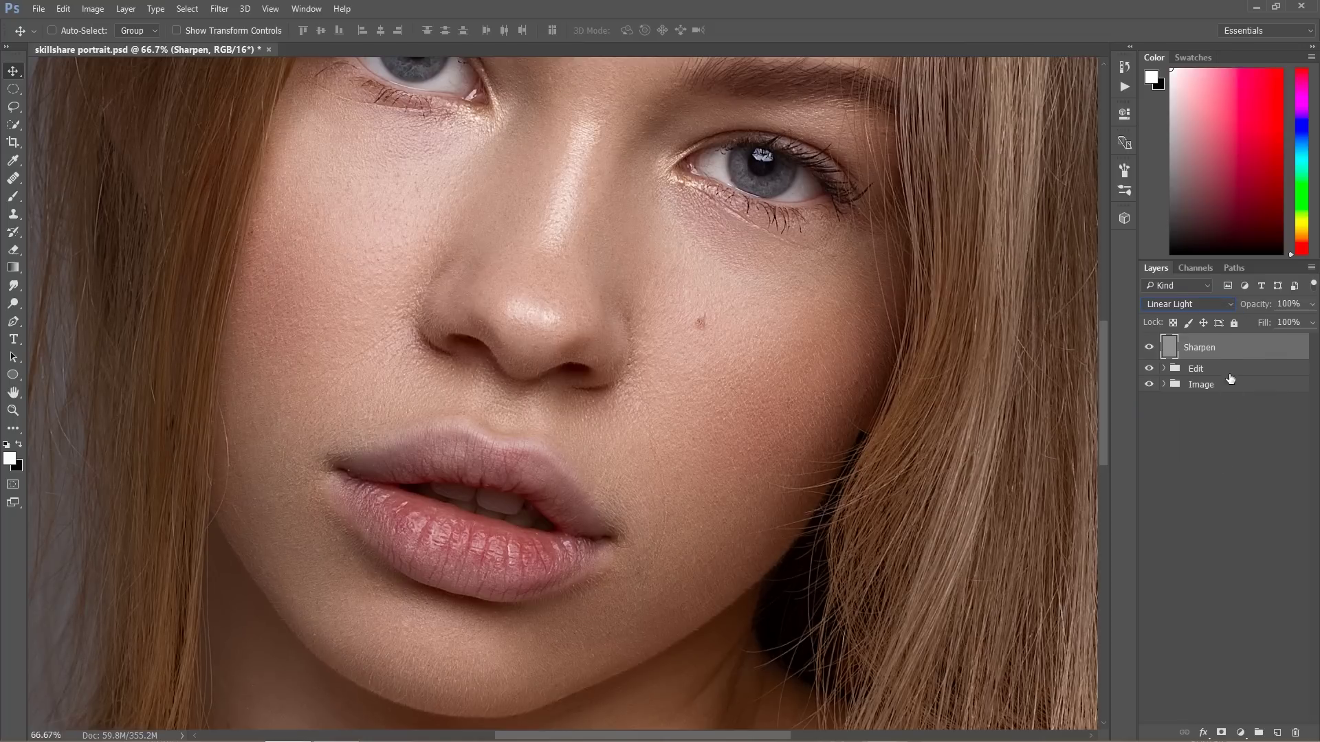
Display only the Blue channel and examine the skin texture and detail across the face, neck and shoulder
left_click(1197, 268)
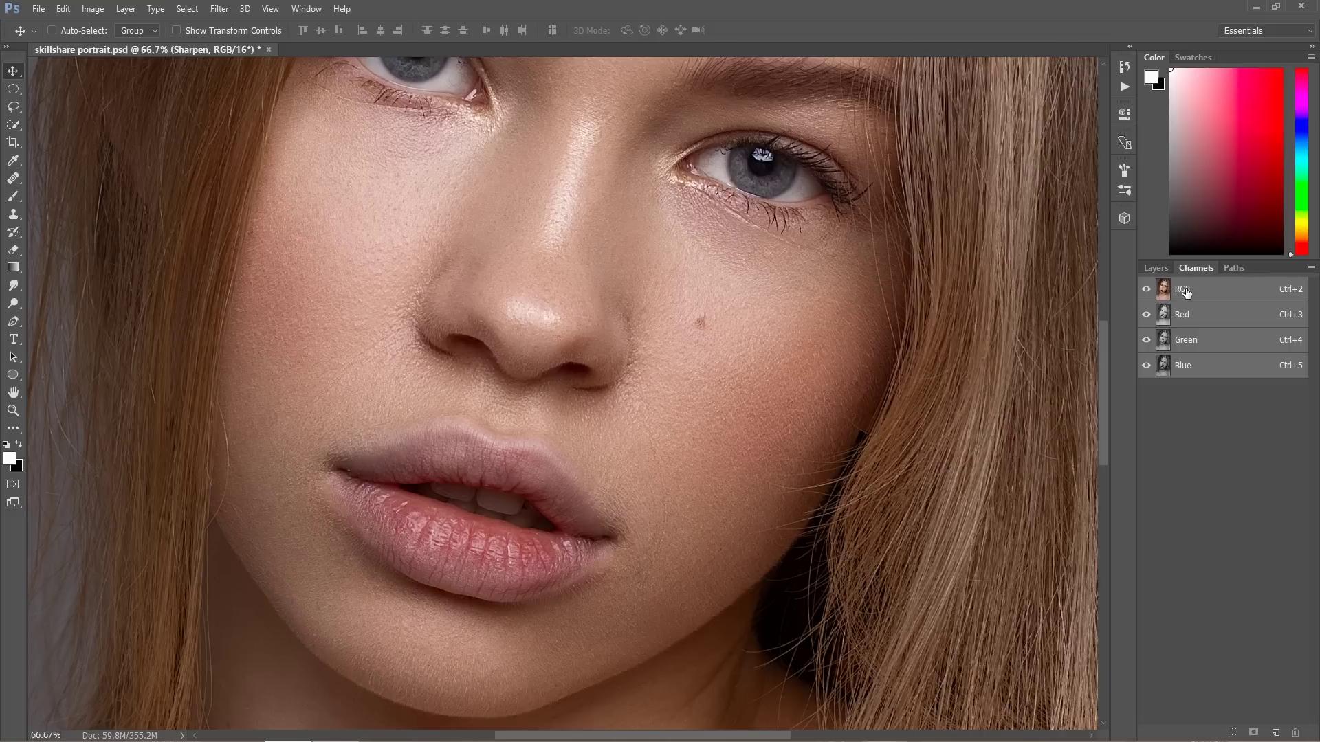
left_click(1166, 371)
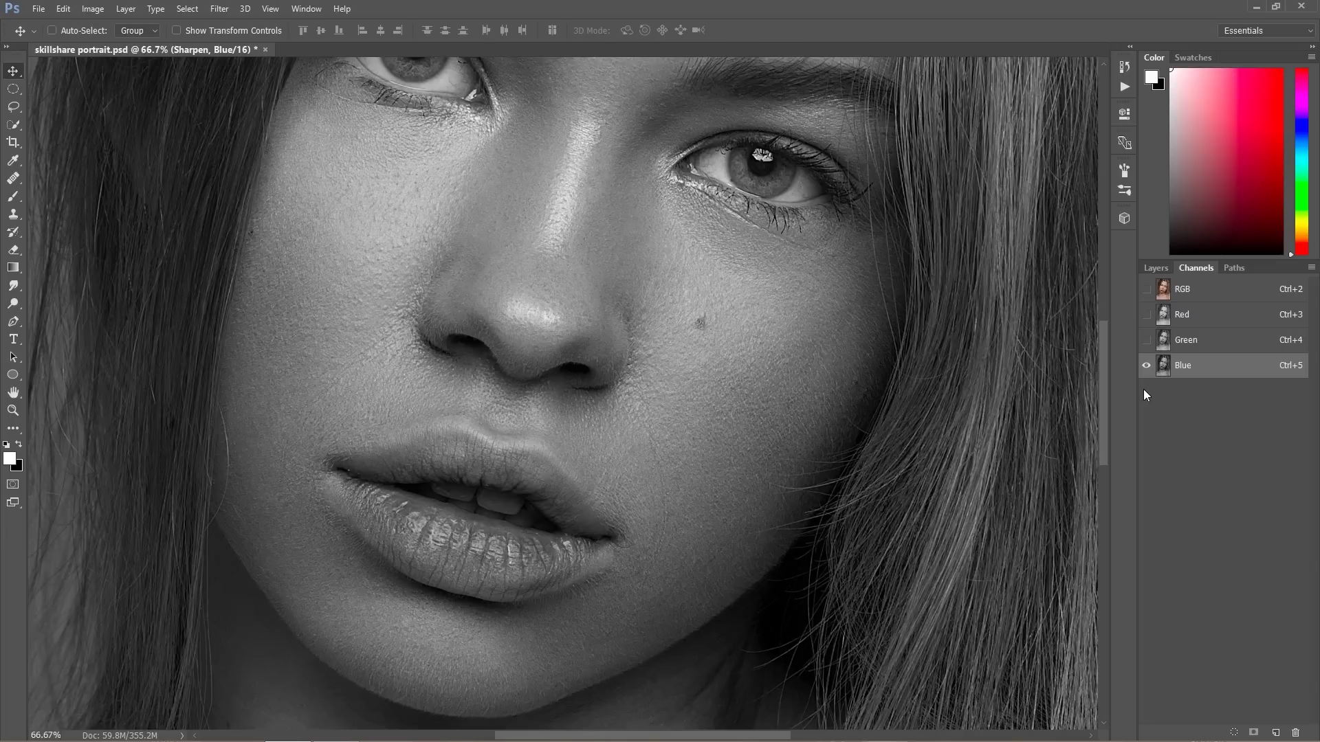
left_click_drag(645, 313, 678, 170)
left_click_drag(771, 275, 654, 315)
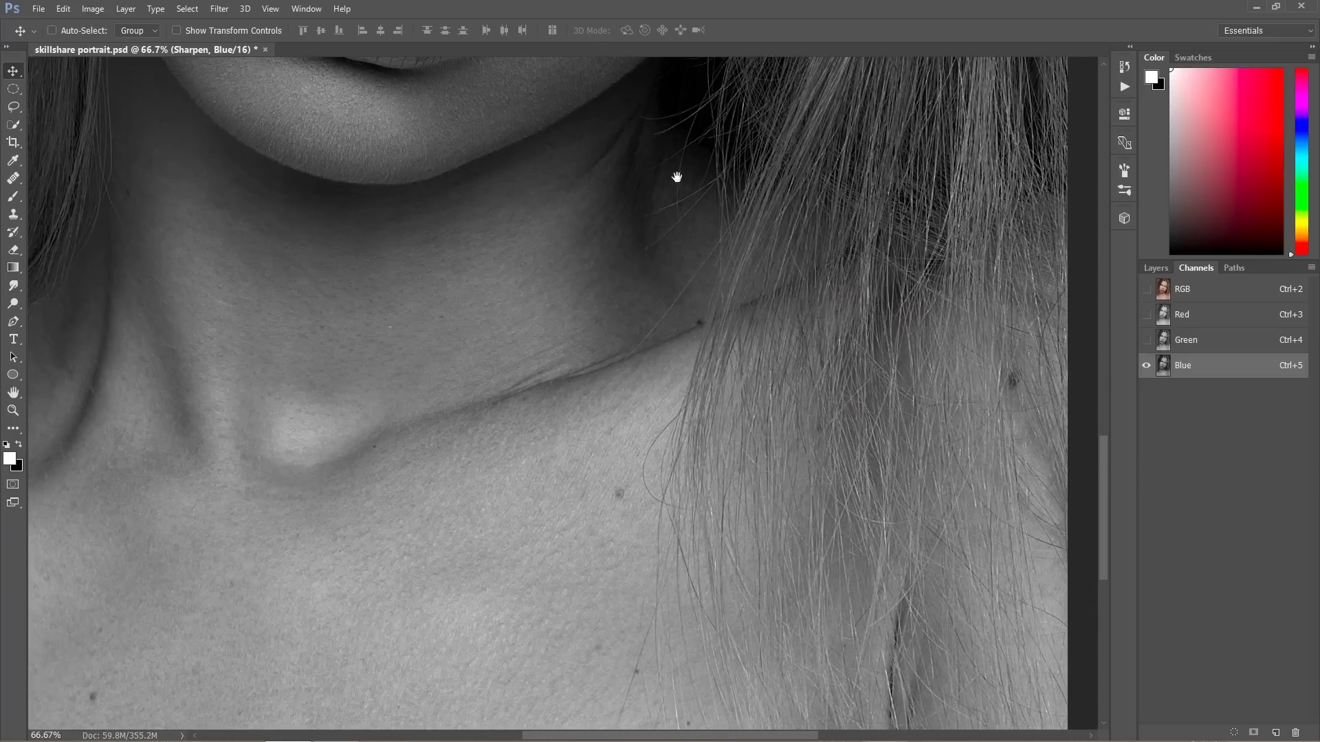
left_click_drag(687, 154, 690, 264)
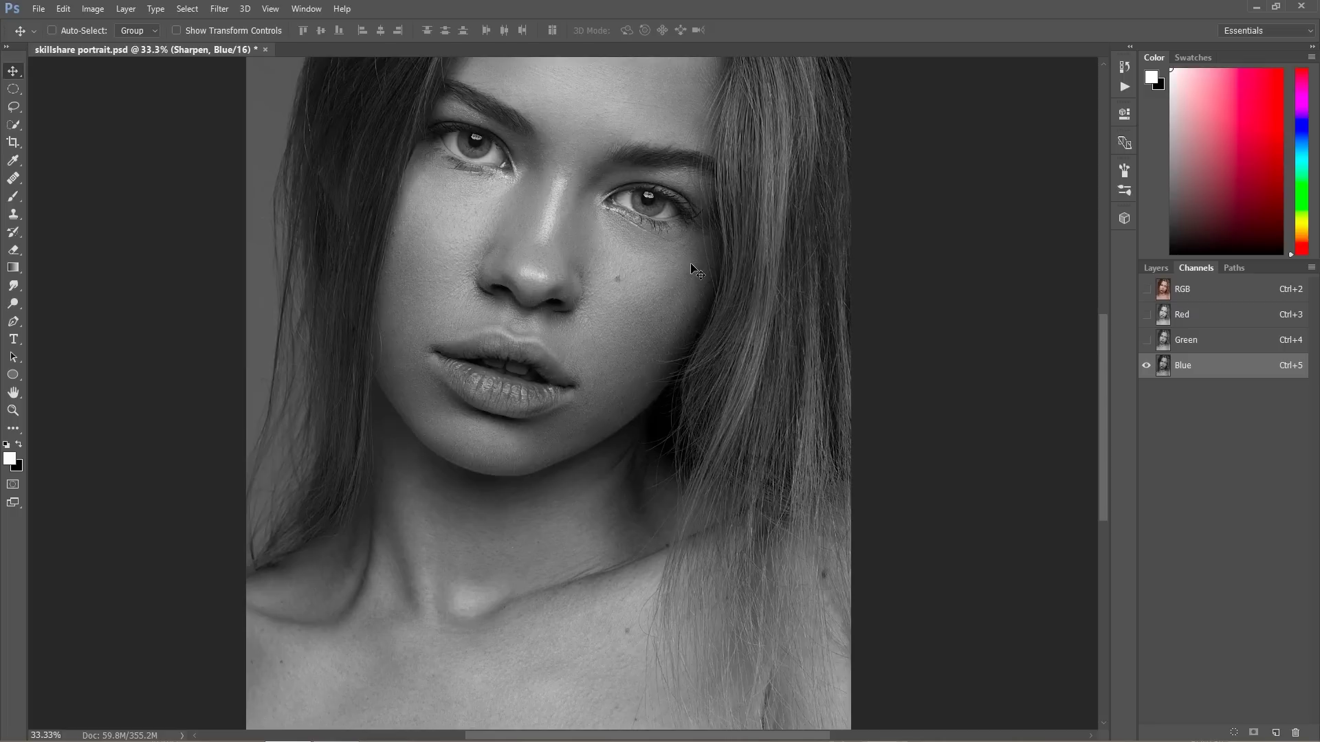
Display only the Red channel and examine how smooth the skin and hair detail appear from the forehead down to the chest
left_click(1167, 316)
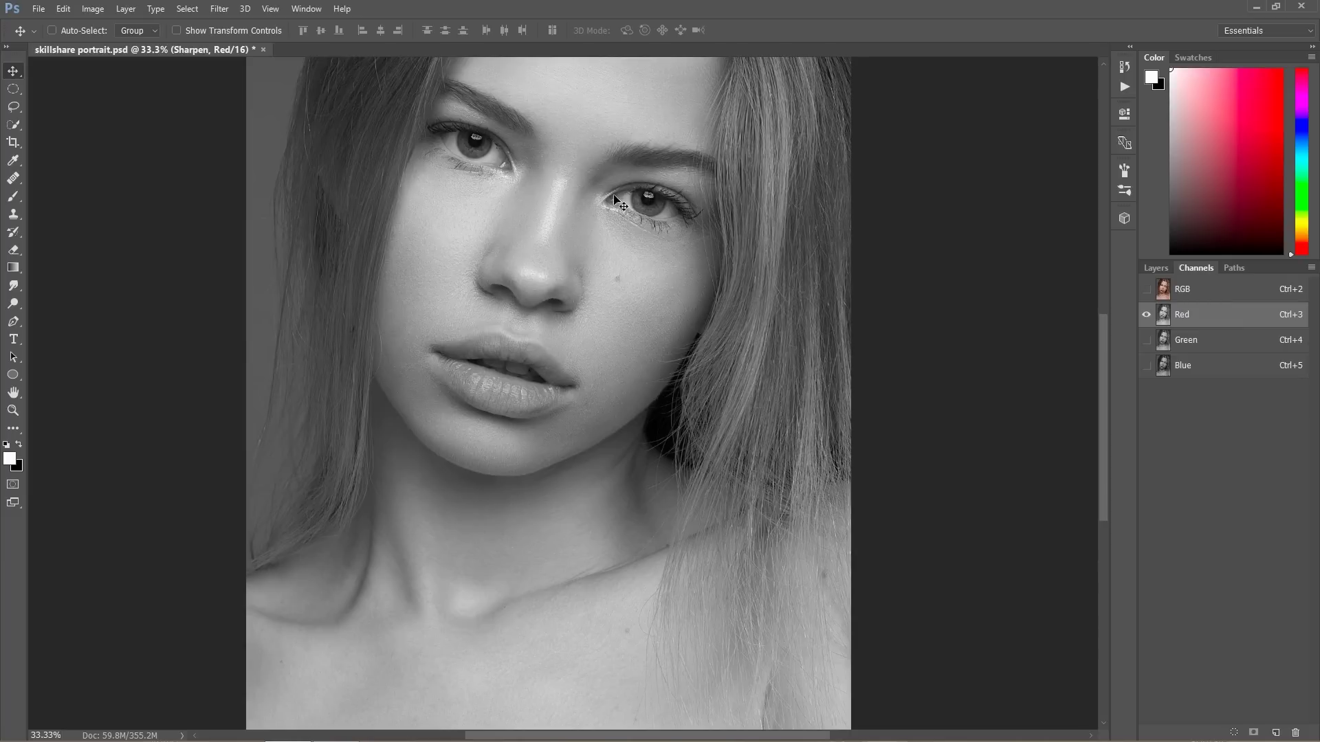
left_click_drag(637, 131, 678, 256)
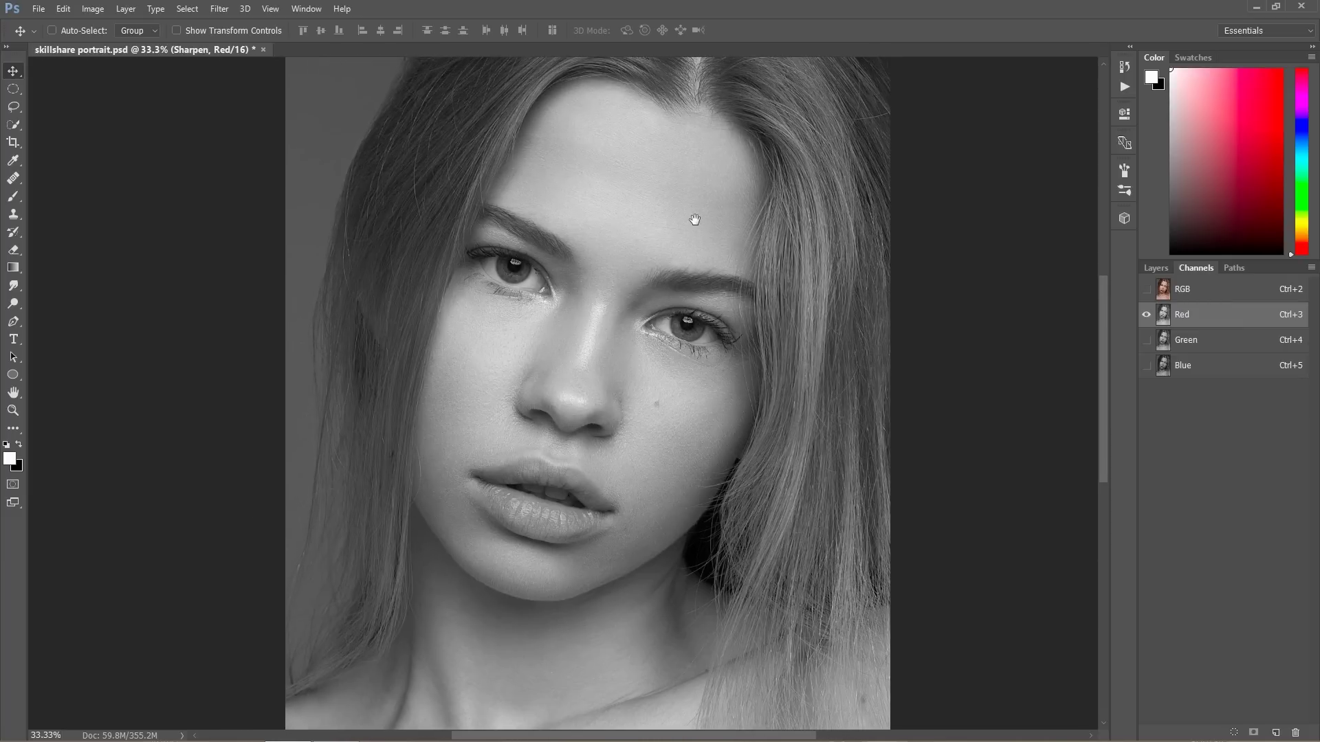
left_click_drag(695, 218, 683, 268)
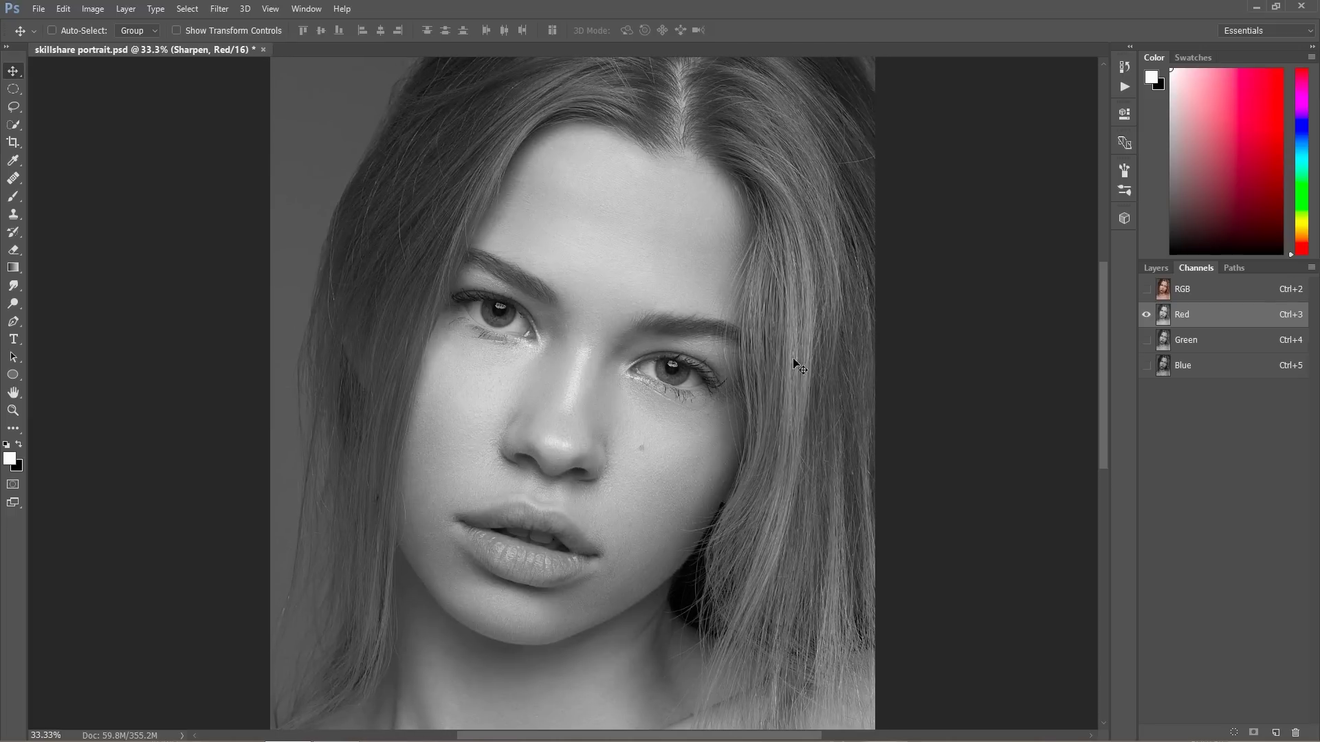
left_click_drag(630, 461, 637, 167)
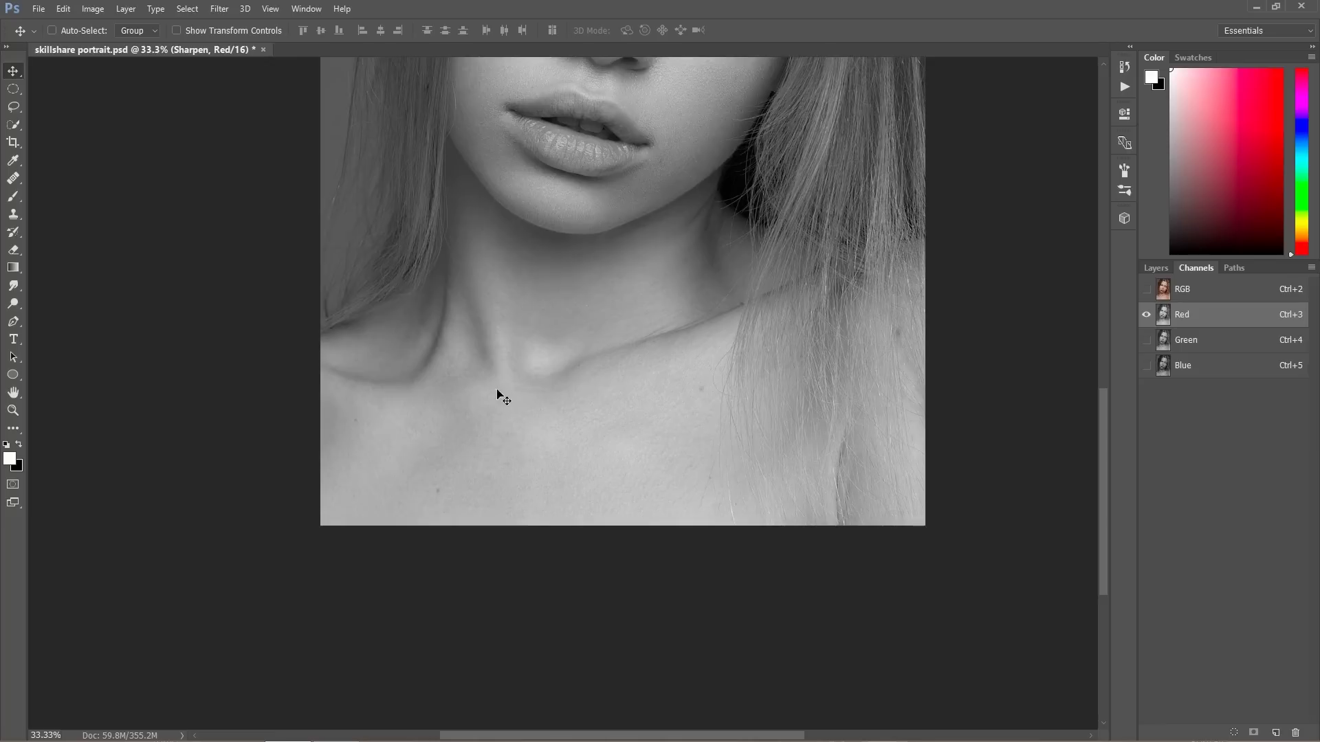
left_click_drag(635, 199, 607, 310)
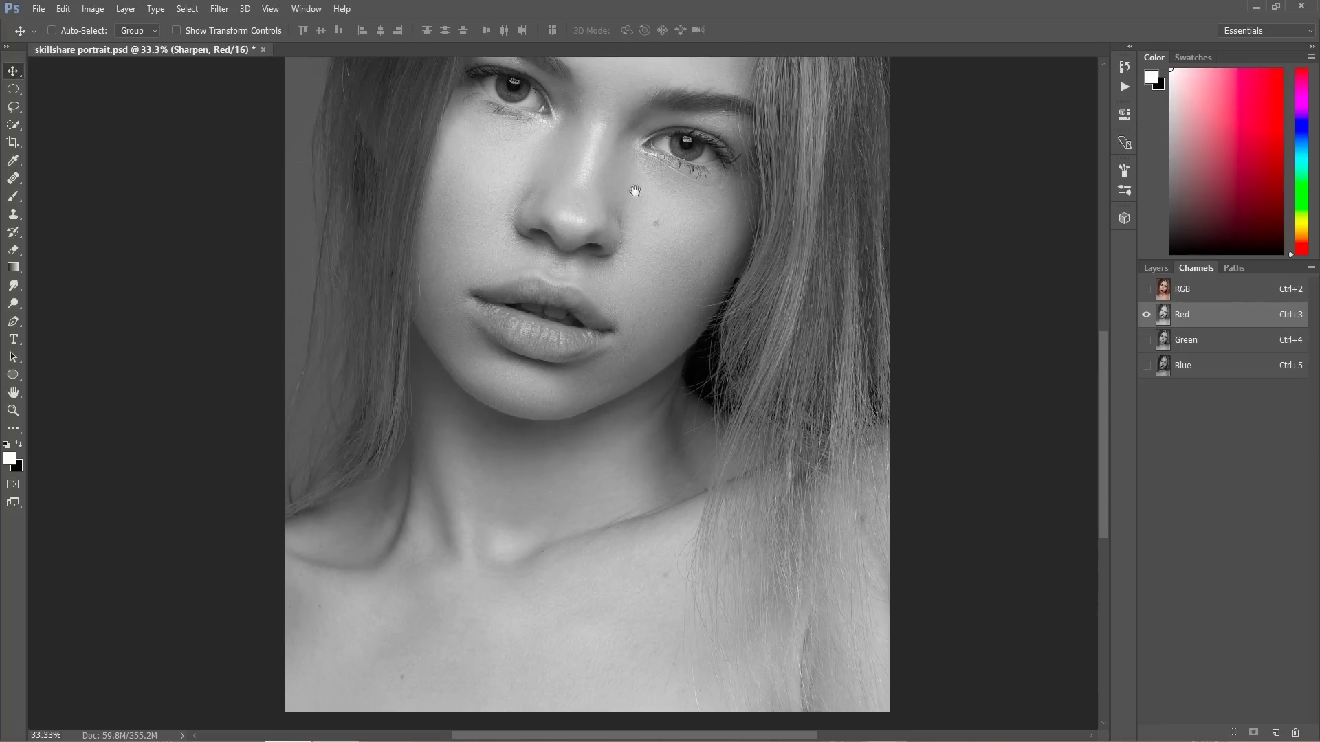
left_click_drag(636, 193, 598, 233)
Make all colour channels visible again, and use the Green channel loaded as a selection to add a layer mask to the Sharpen layer
left_click(1146, 365)
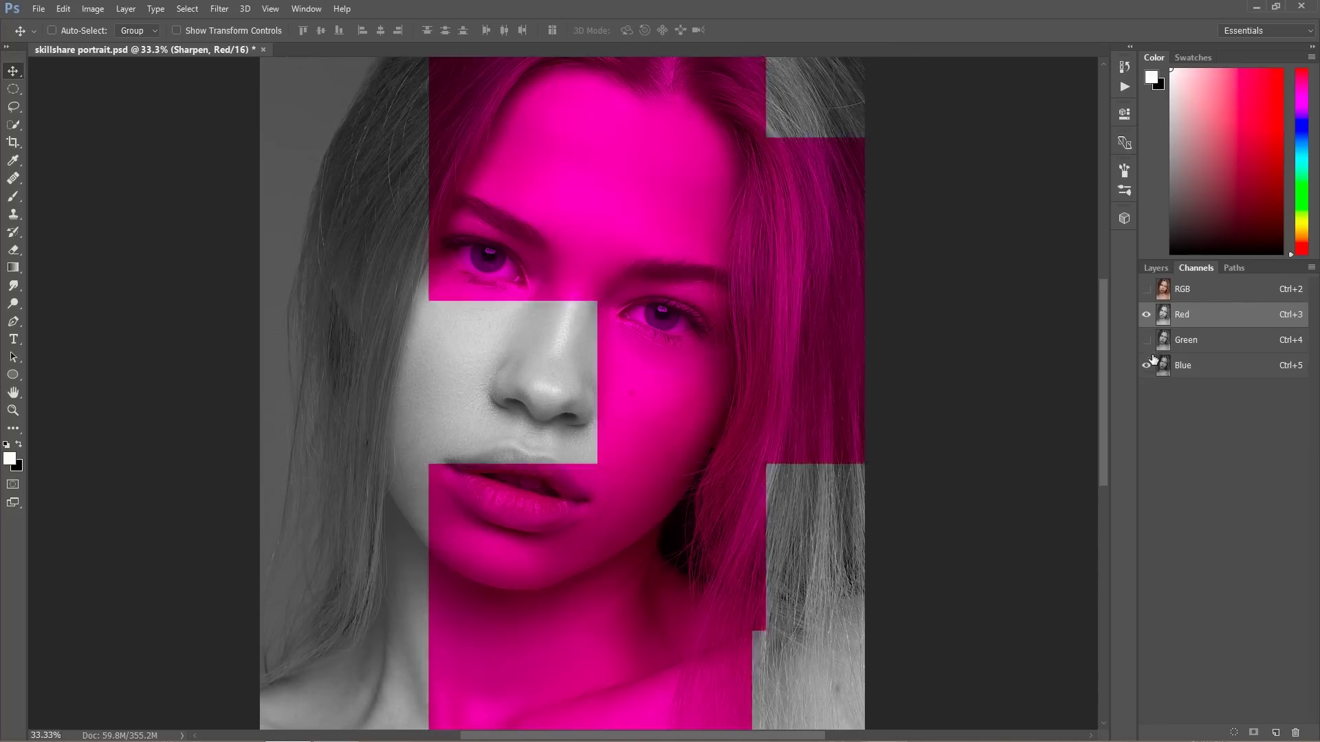
left_click(1146, 339)
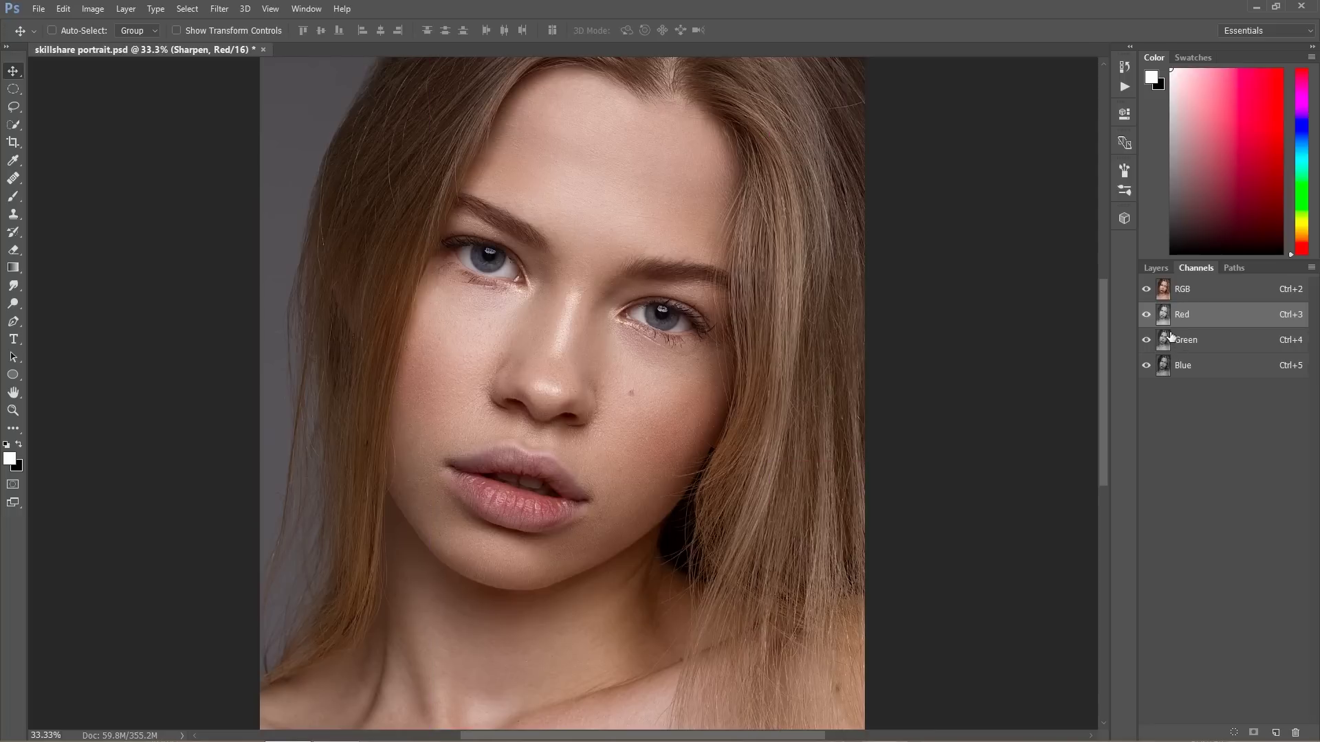
key("ctrl")
left_click(1164, 332, "ctrl")
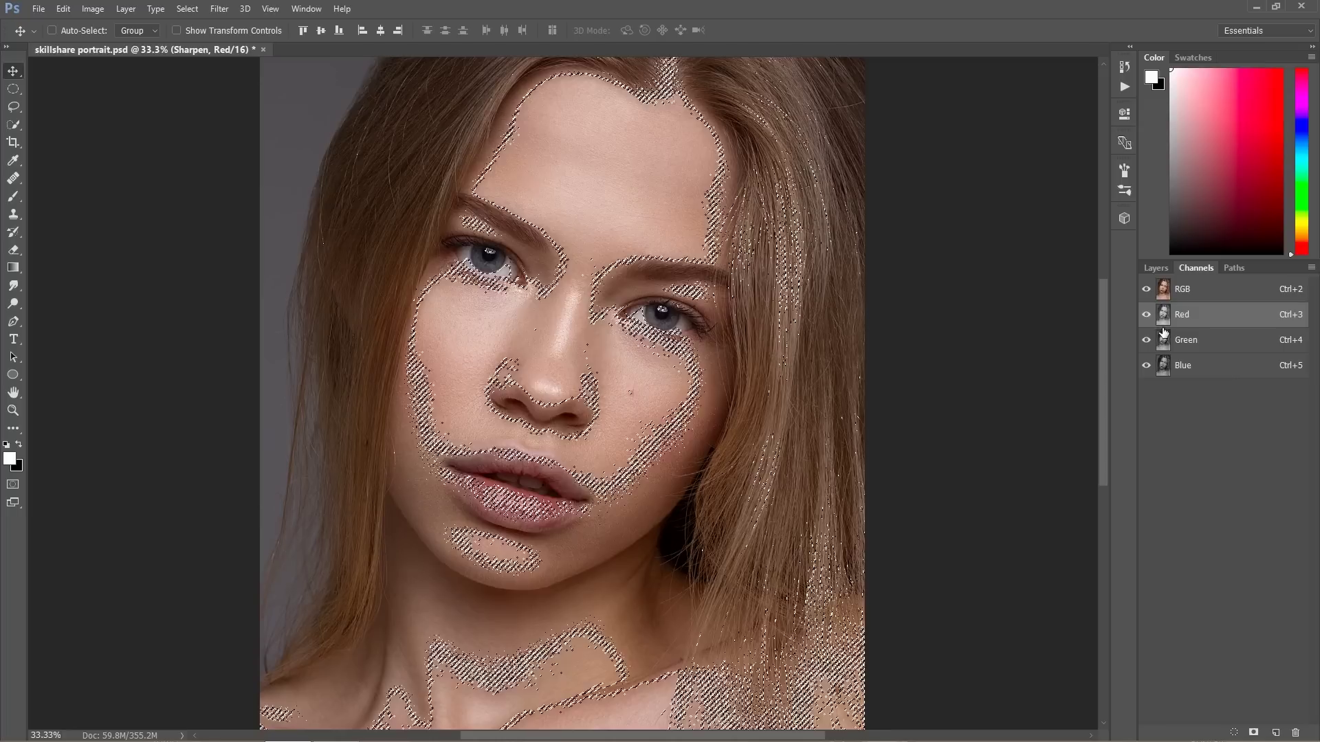
left_click(1155, 268)
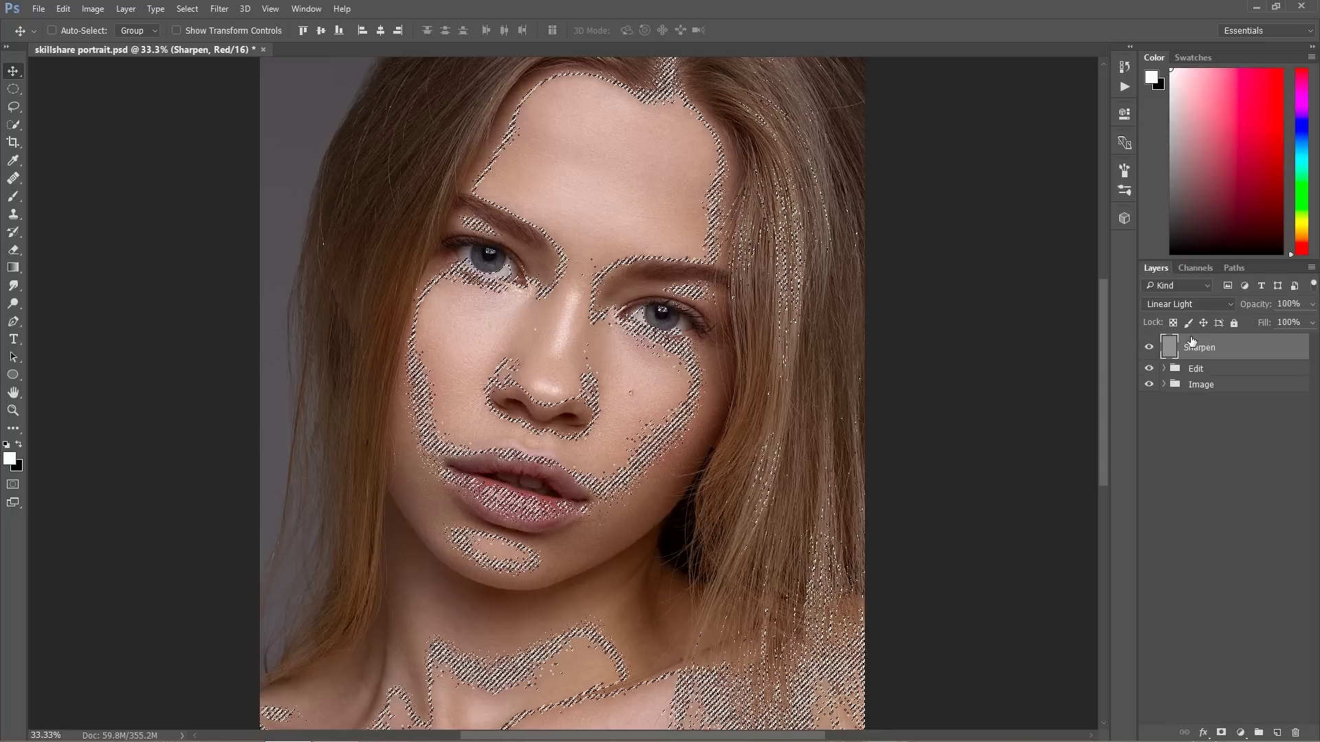
left_click(1220, 733)
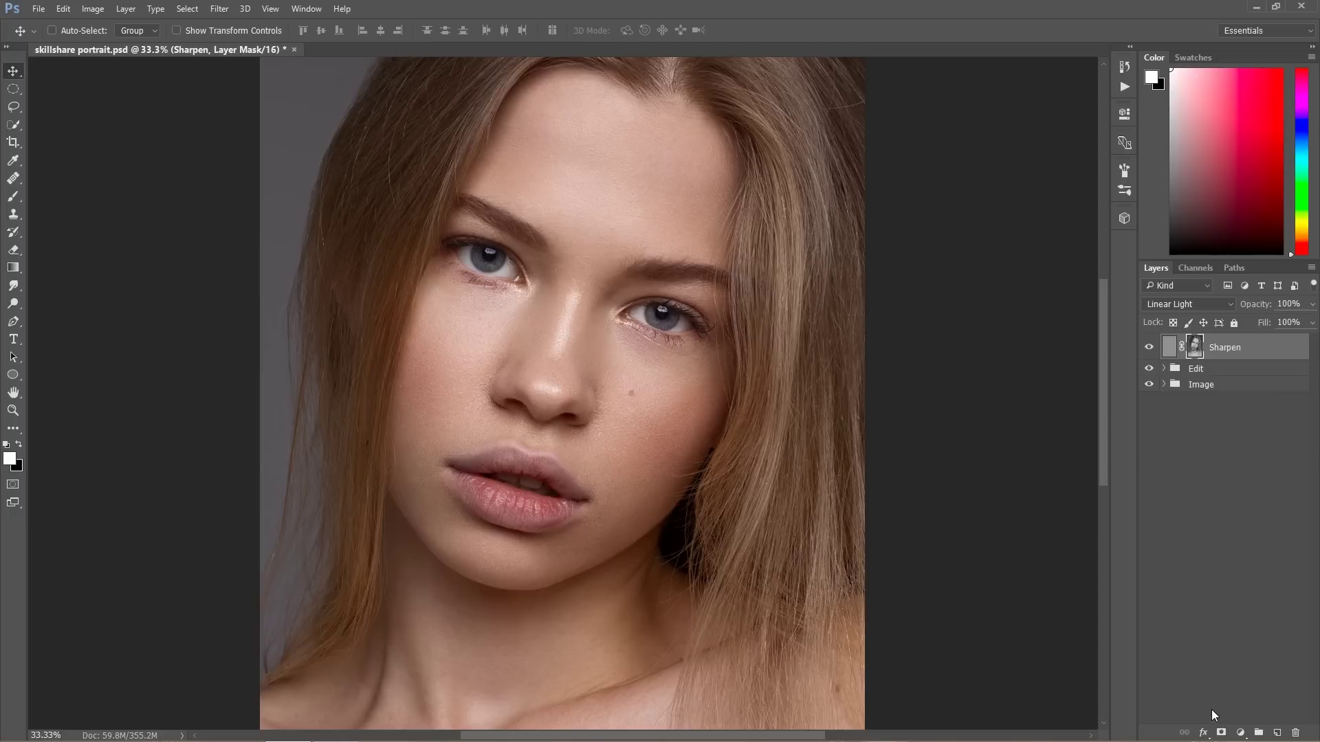
Compare the face up close with the masked Sharpen layer hidden and shown
key("ctrl+plus")
key("ctrl+plus")
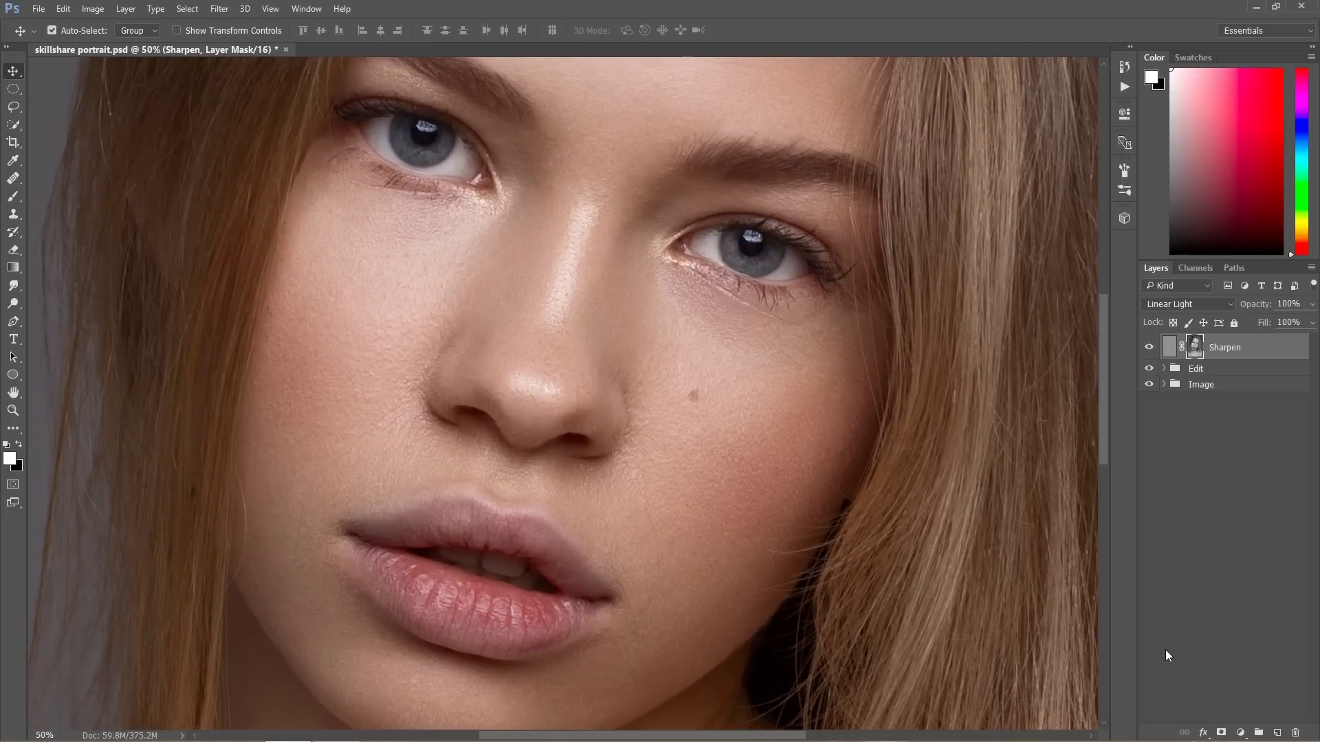
left_click(1185, 347, "alt")
left_click(1183, 346, "alt")
left_click(1148, 347)
left_click(1149, 347)
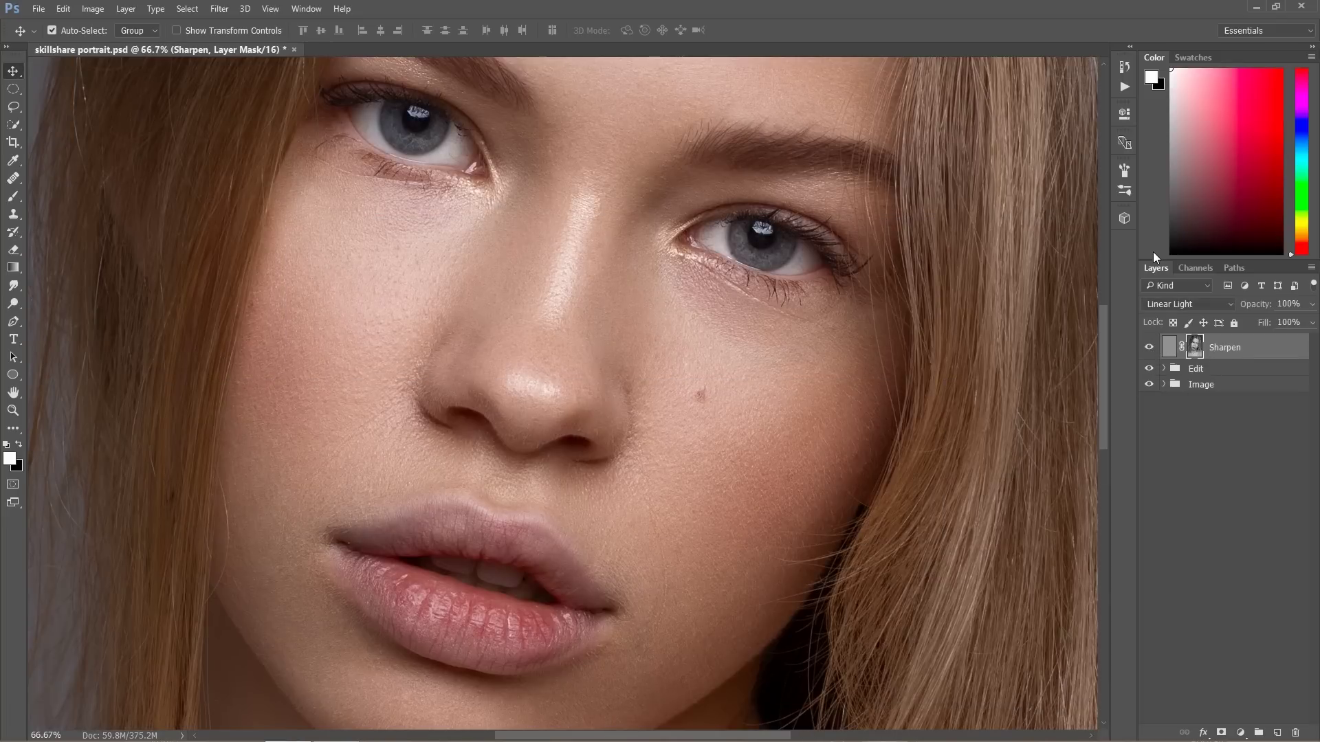
key("ctrl+minus")
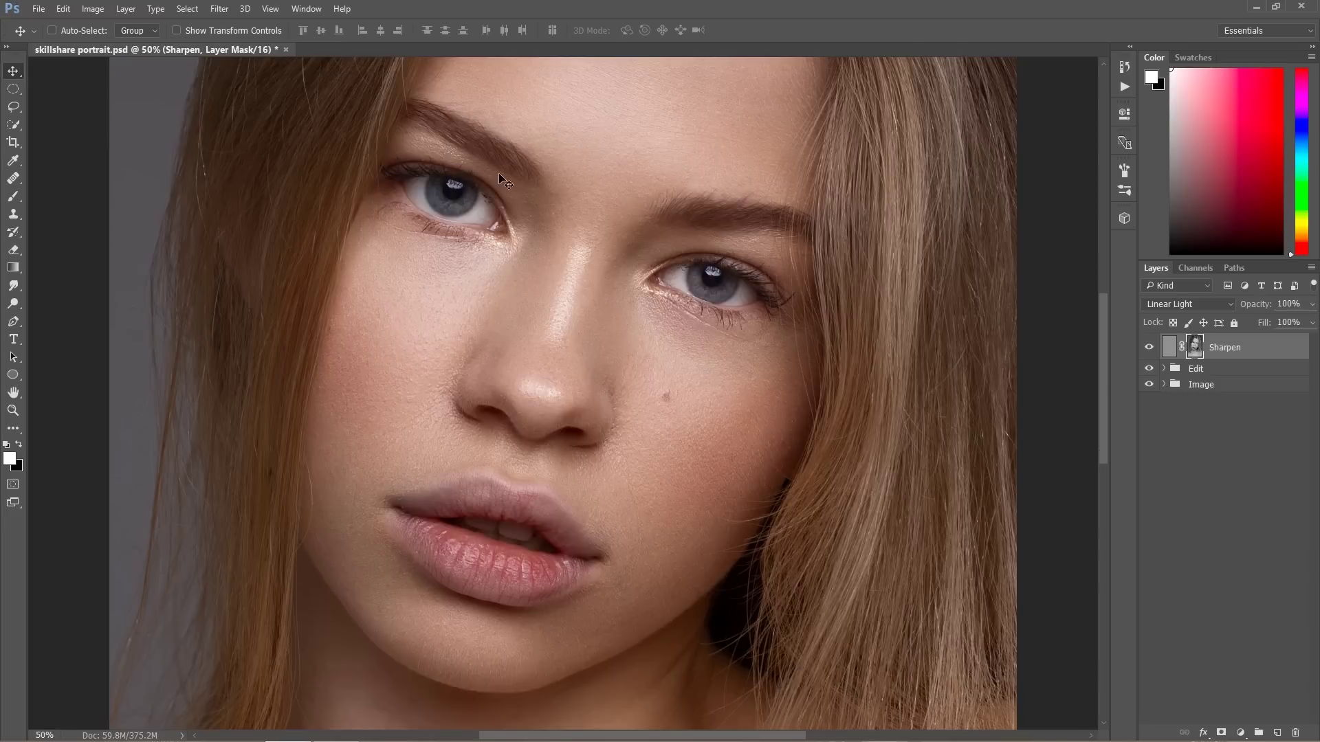
Set up the Brush with 100% flow, size 175 and black as the foreground colour for painting on the Sharpen layer's mask
left_click(13, 196)
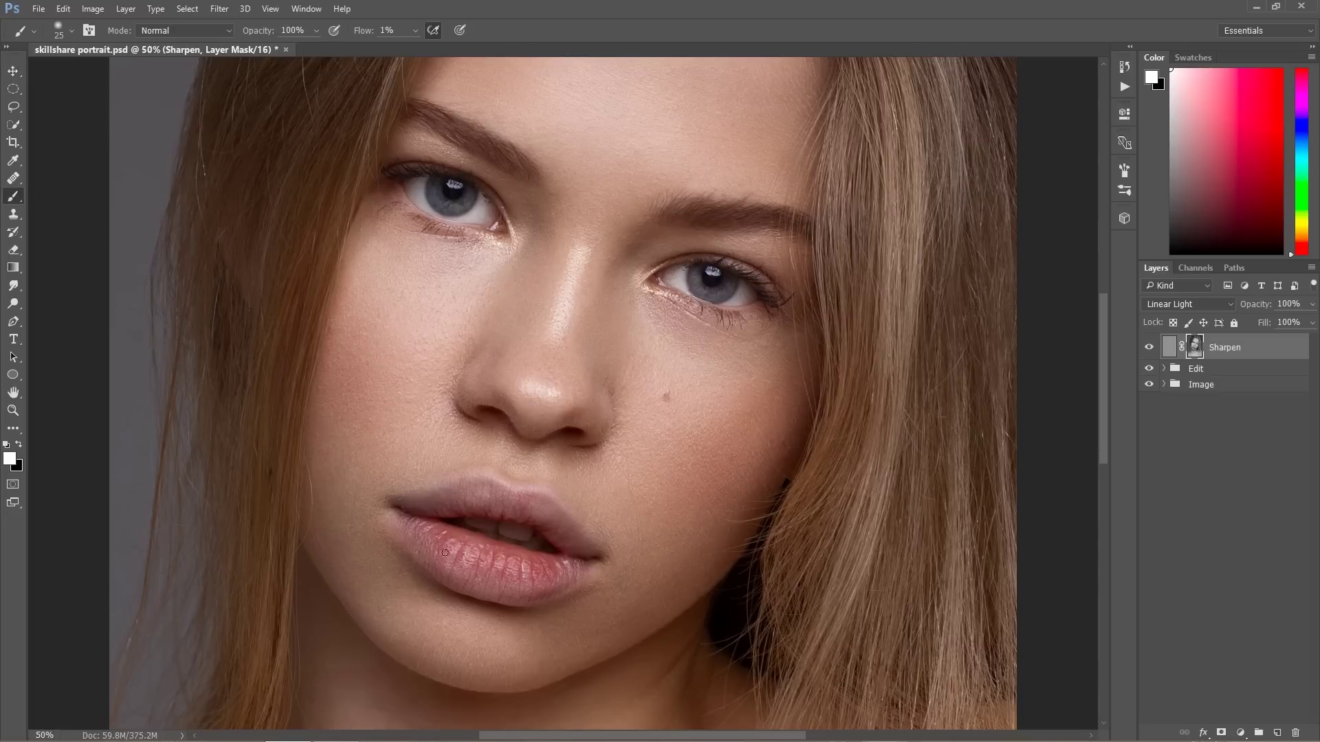
left_click(389, 31)
type("100")
key("Return")
key("bracketright")
key("bracketright")
key("bracketright")
key("bracketright")
key("bracketright")
key("bracketright")
key("bracketright")
key("bracketright")
key("bracketright")
key("bracketright")
key("bracketright")
key("bracketright")
key("bracketright")
key("x")
key("bracketleft")
key("bracketleft")
key("bracketleft")
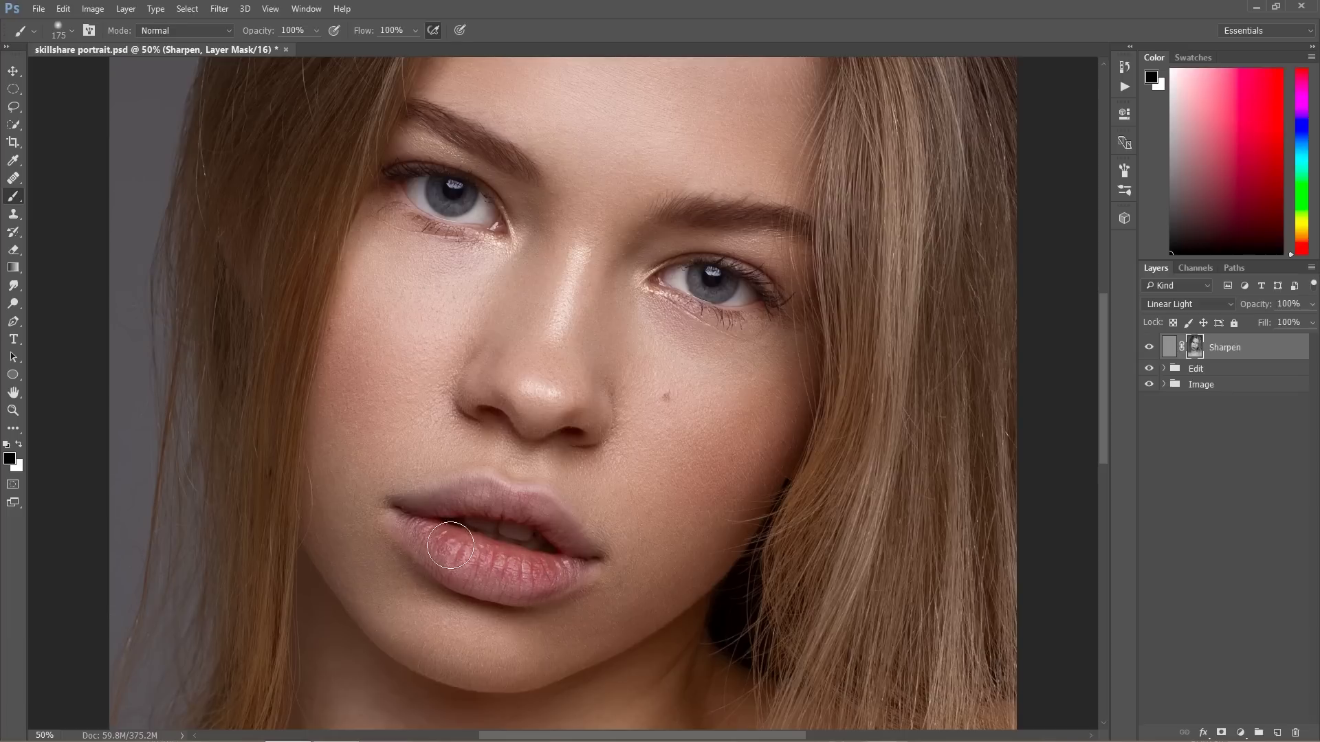